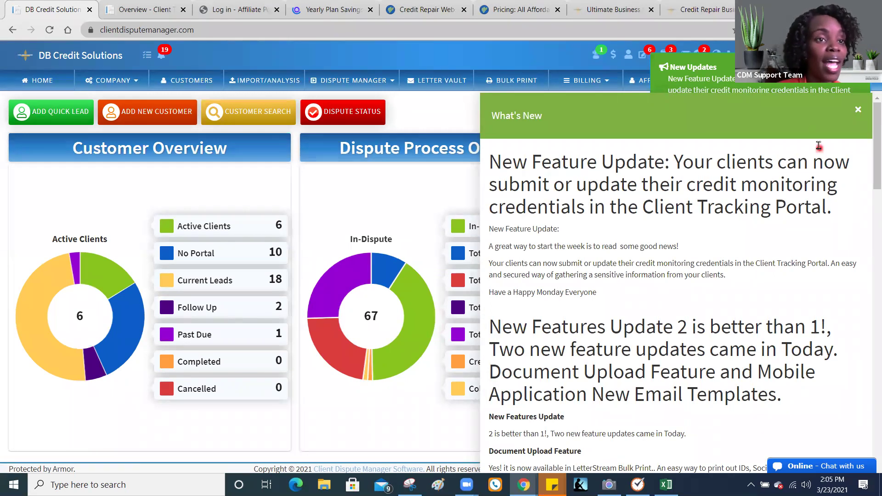
# Dismiss the What's New notice and open the Credit Bureaus section of the Dispute Manager.
pyautogui.click(858, 111)
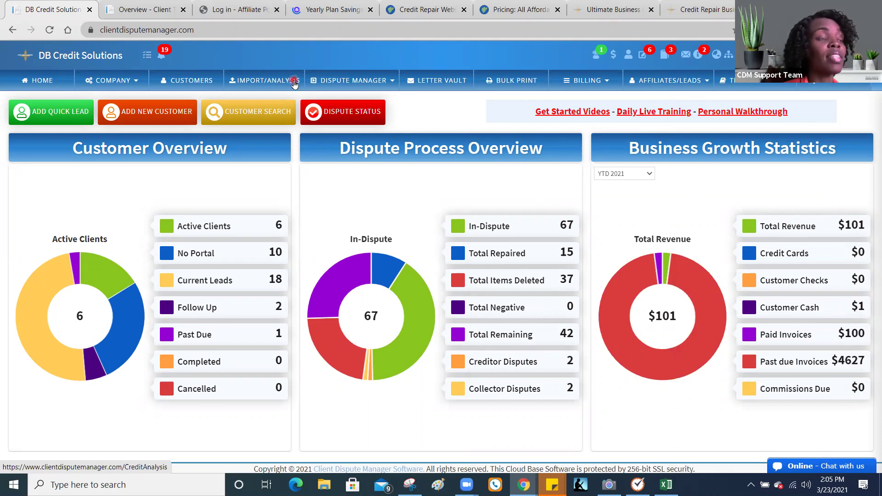
pyautogui.click(329, 85)
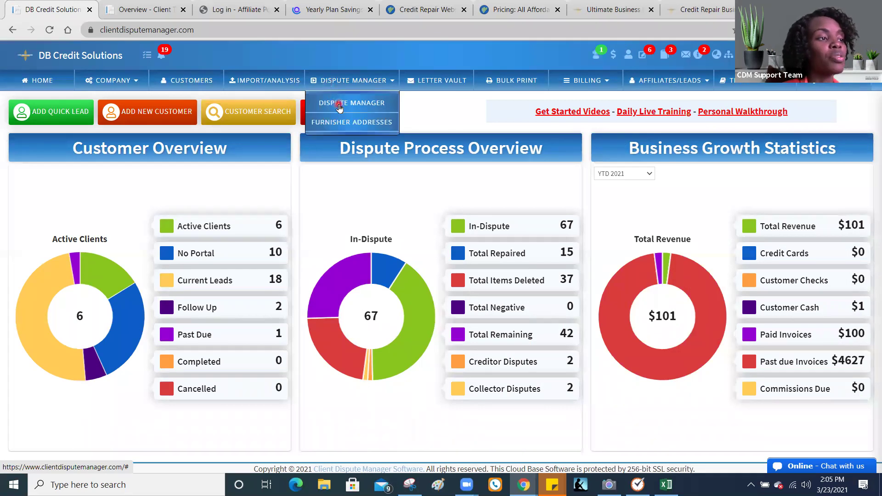
pyautogui.click(338, 106)
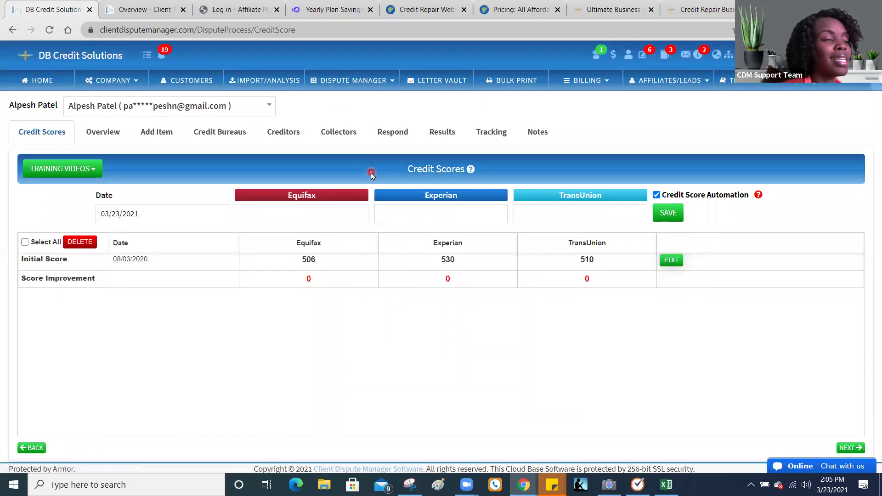
pyautogui.click(231, 137)
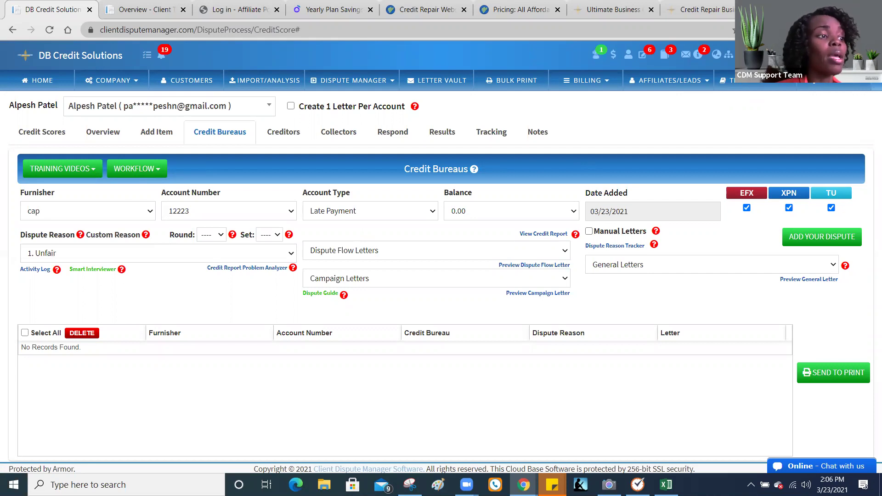
# Open the customer's activity log, show its Plan of Action entries, and close the log.
pyautogui.click(27, 271)
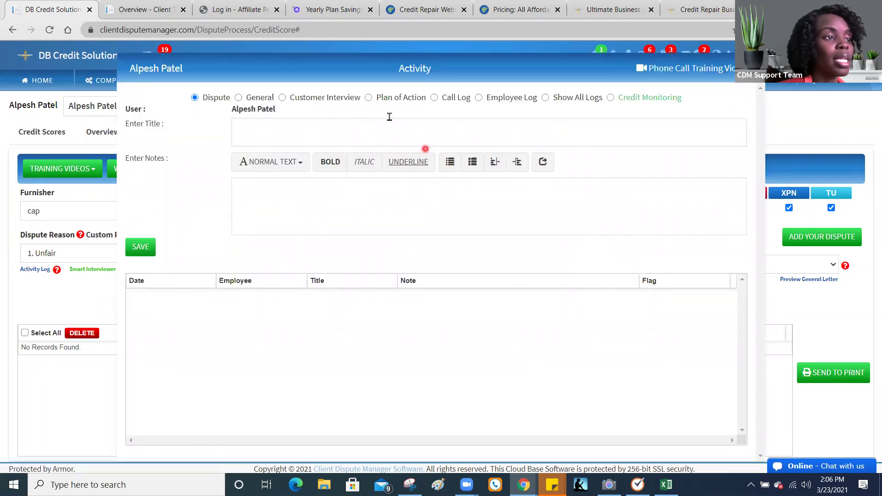
pyautogui.click(369, 98)
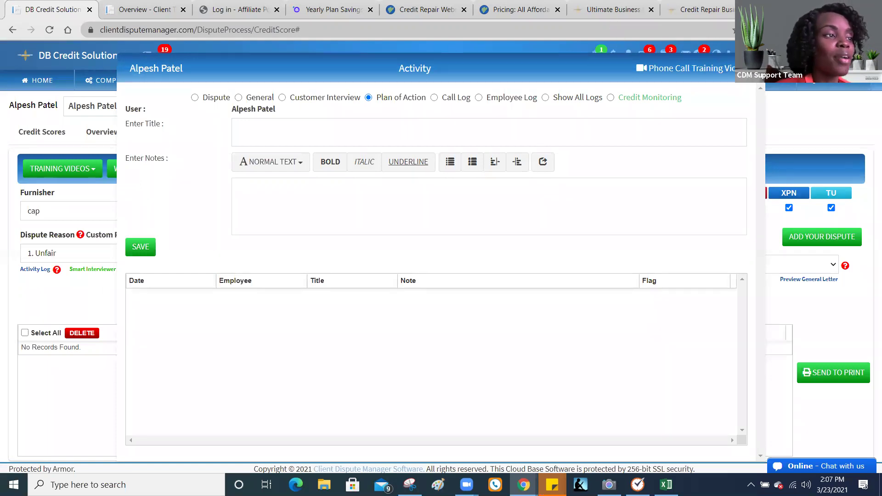
pyautogui.press('Escape')
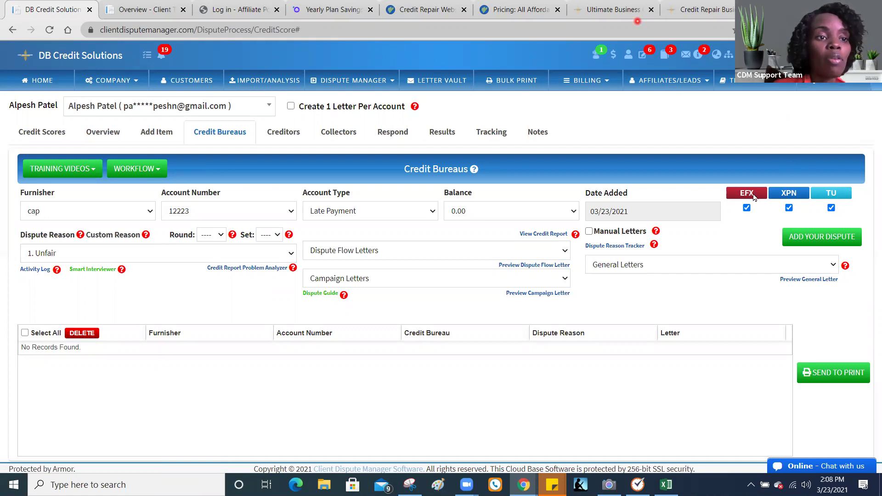
pyautogui.click(788, 208)
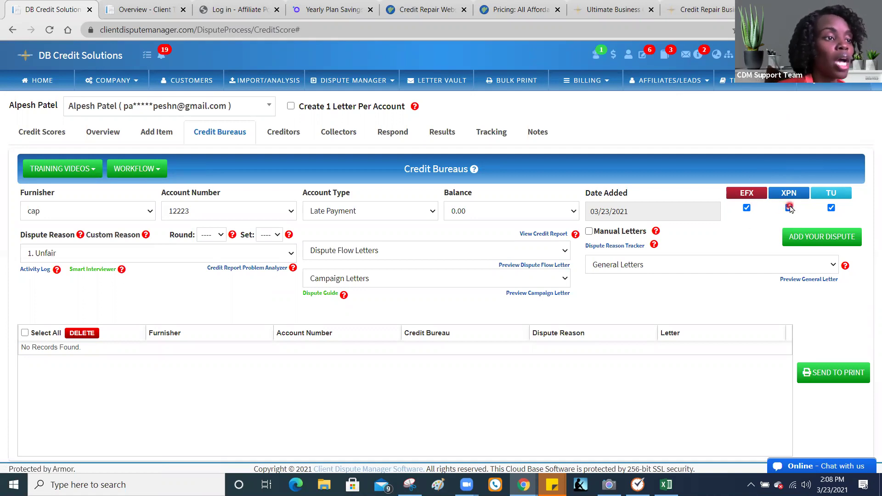
pyautogui.click(789, 208)
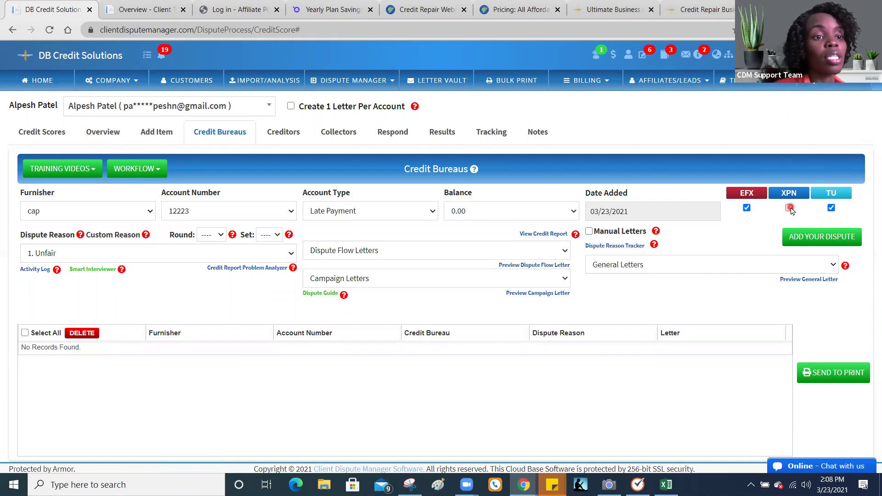
pyautogui.click(789, 208)
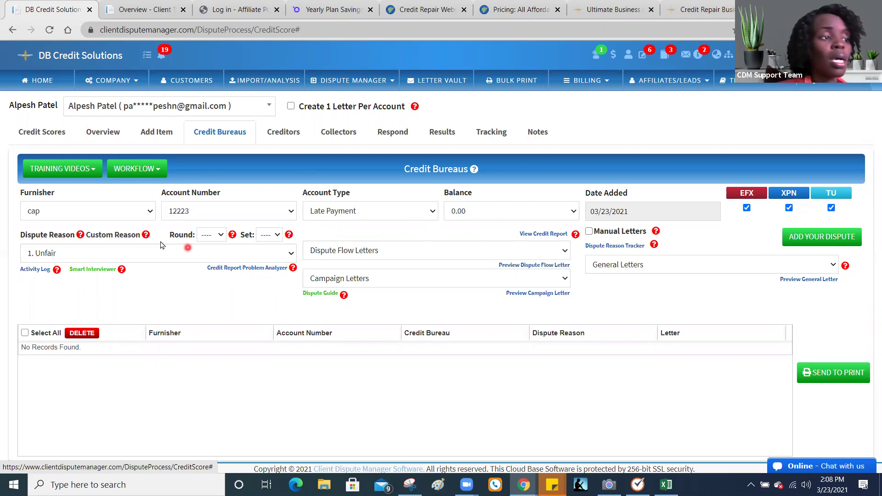
# Review the customer's saved accounts and their dispute status in the Add Item section.
pyautogui.click(160, 141)
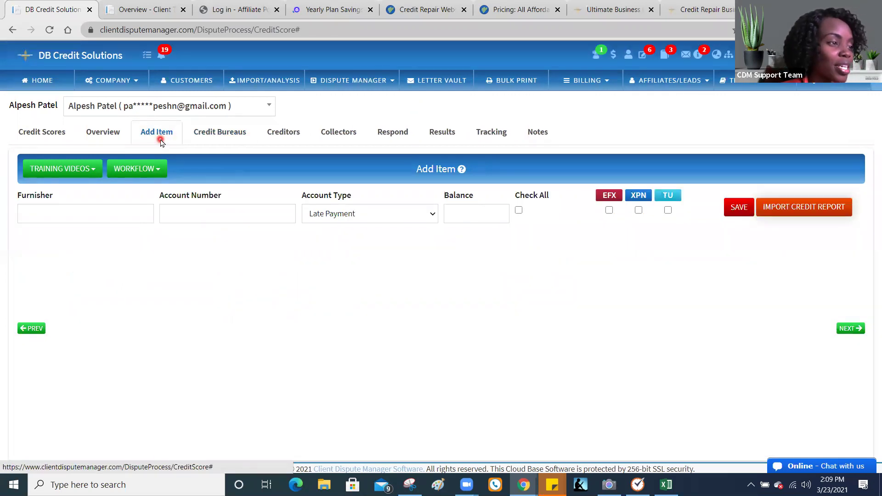
pyautogui.click(66, 140)
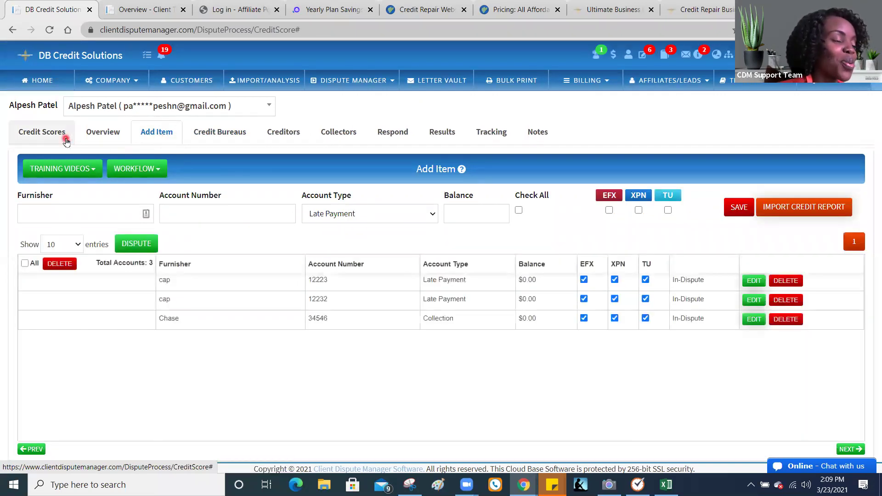
pyautogui.click(152, 139)
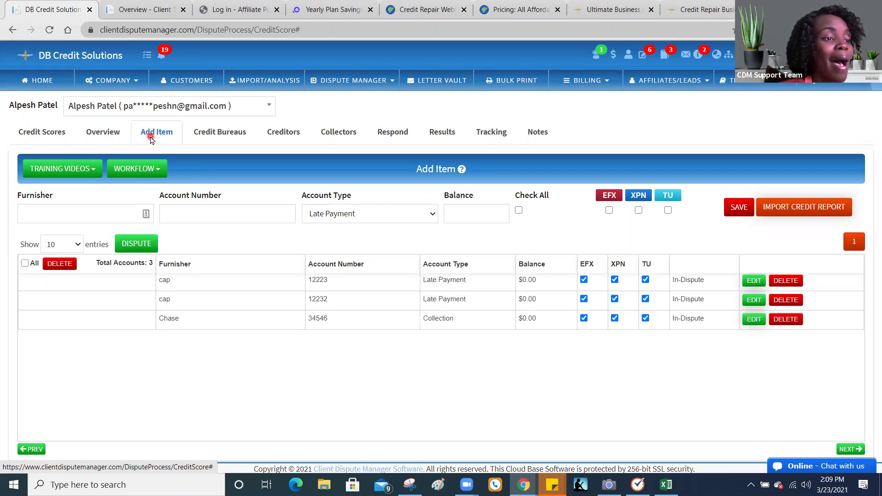
pyautogui.click(291, 308)
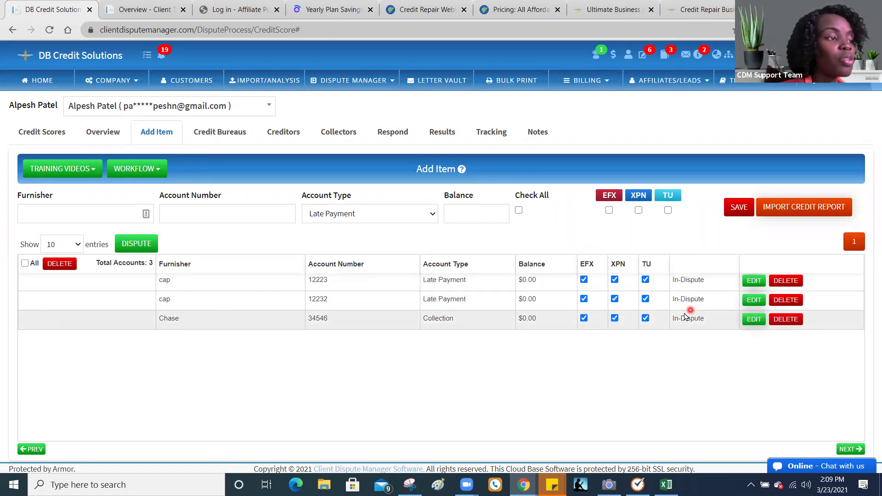
# Open the Creditors dispute section and set the dispute round to 1.
pyautogui.click(287, 134)
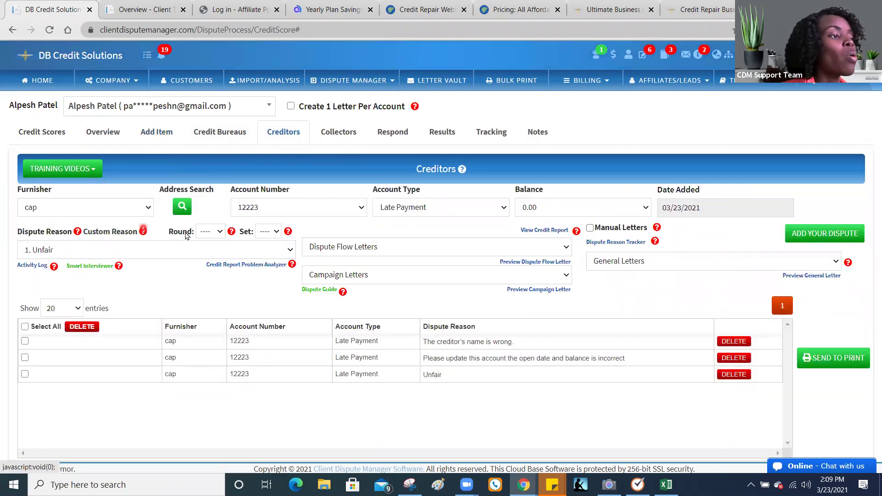
pyautogui.click(207, 233)
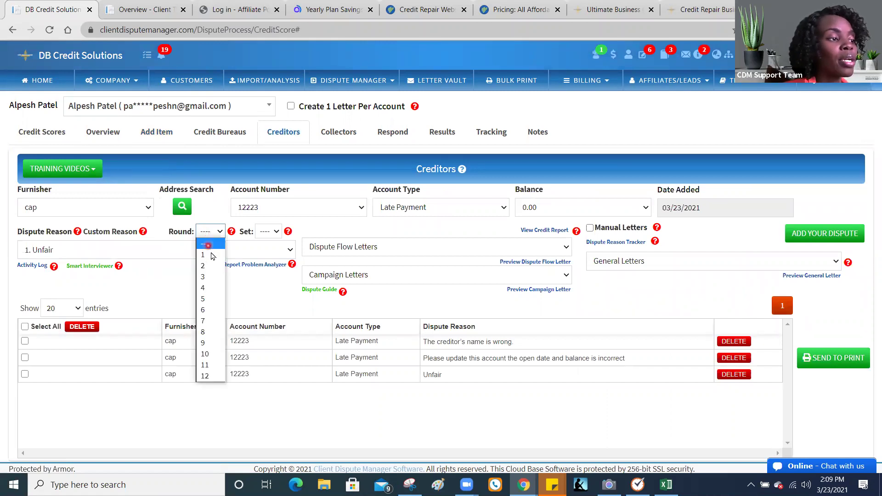
pyautogui.click(212, 253)
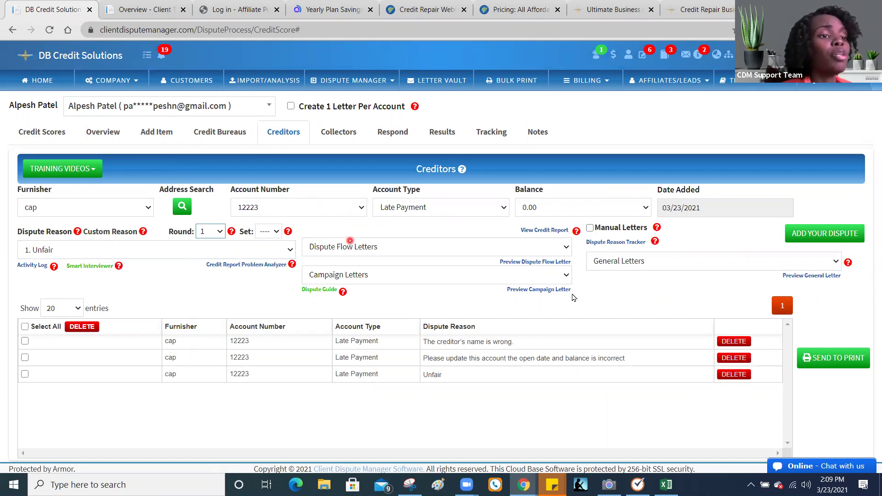
# Look through the General Letters templates, including the direct dispute, goodwill and inquiry removal letters.
pyautogui.click(618, 266)
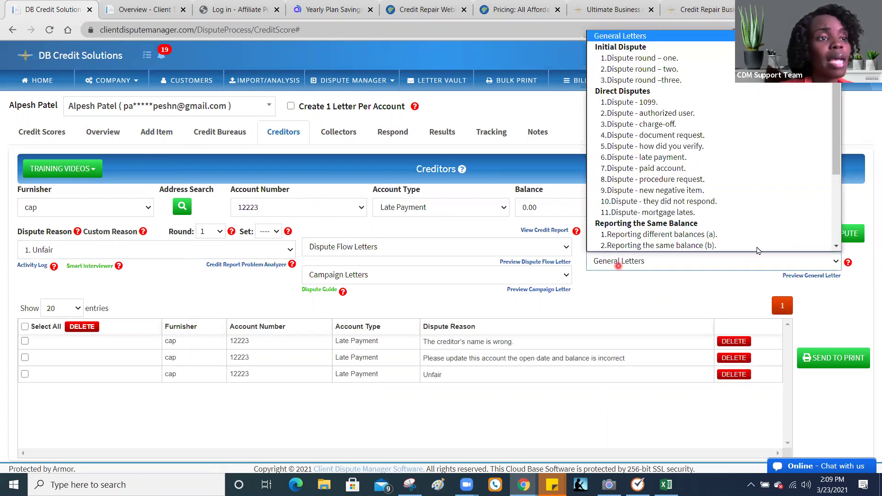
pyautogui.click(837, 246)
pyautogui.scroll(-2, 836, 246)
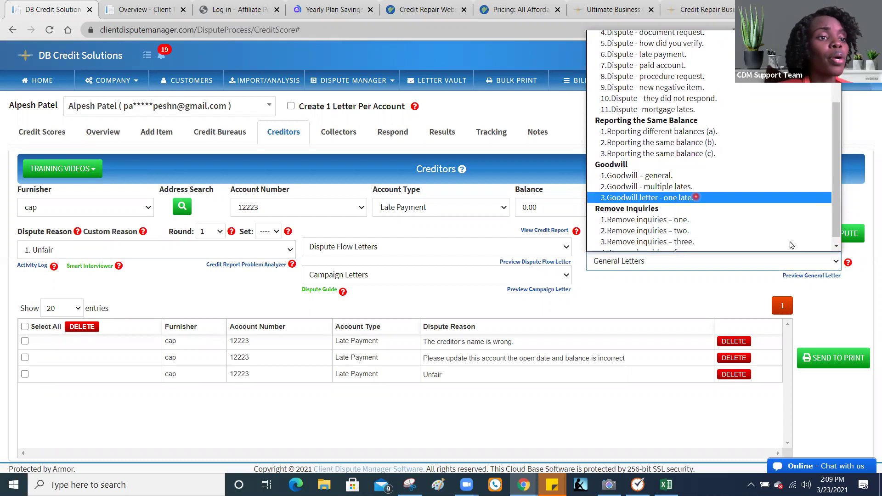
pyautogui.click(836, 246)
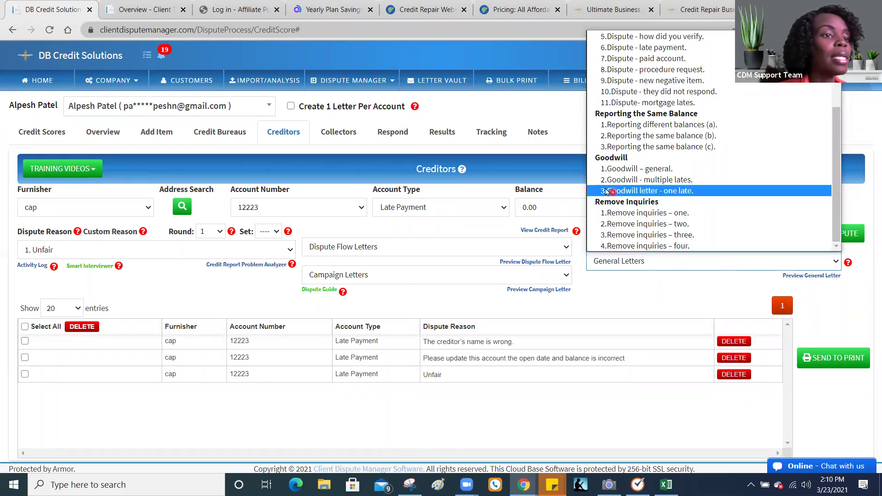
pyautogui.scroll(5, 807, 227)
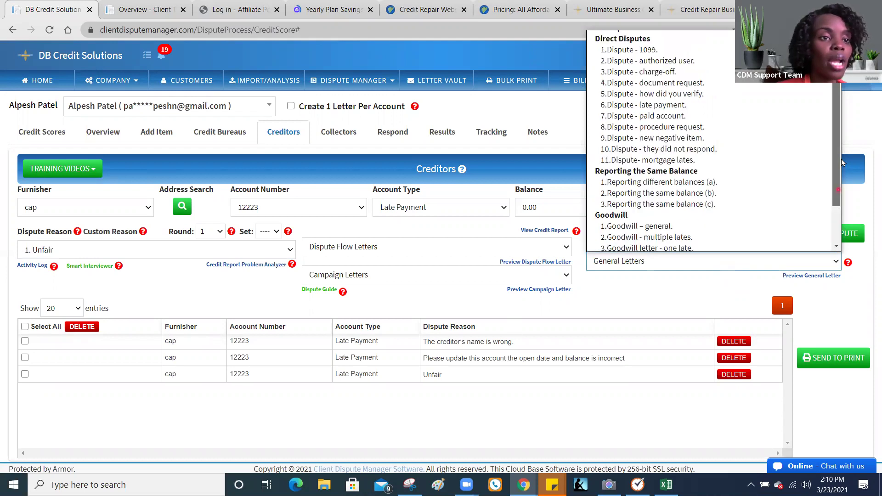
# Look through the Campaign Letters and Dispute Flow Letters choices for the creditor dispute.
pyautogui.click(408, 277)
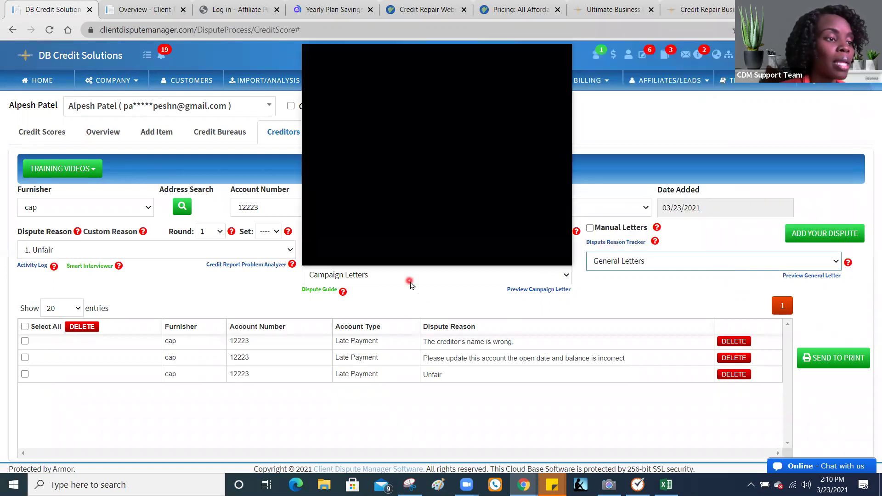
pyautogui.moveTo(568, 107); pyautogui.dragTo(572, 73)
pyautogui.click(528, 311)
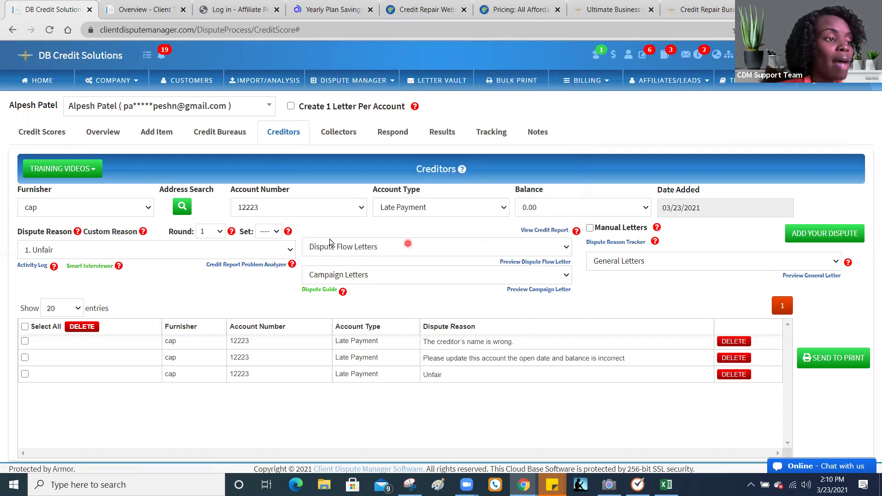
pyautogui.click(365, 253)
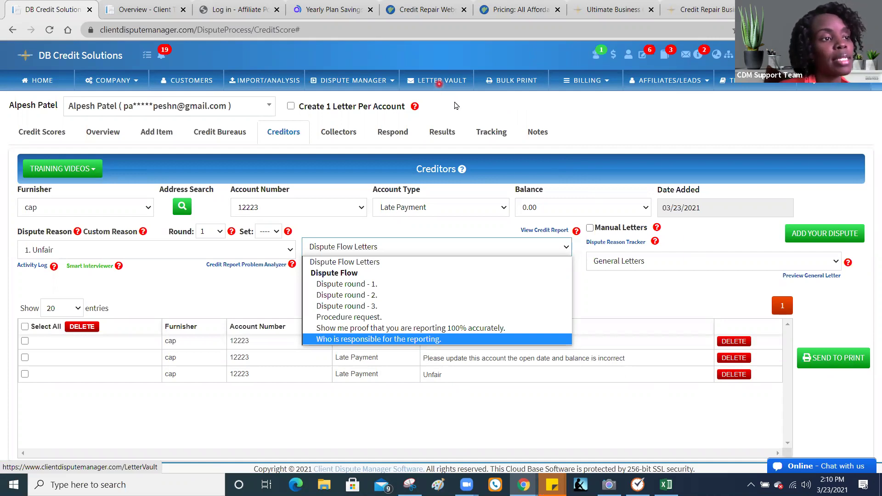
pyautogui.click(489, 138)
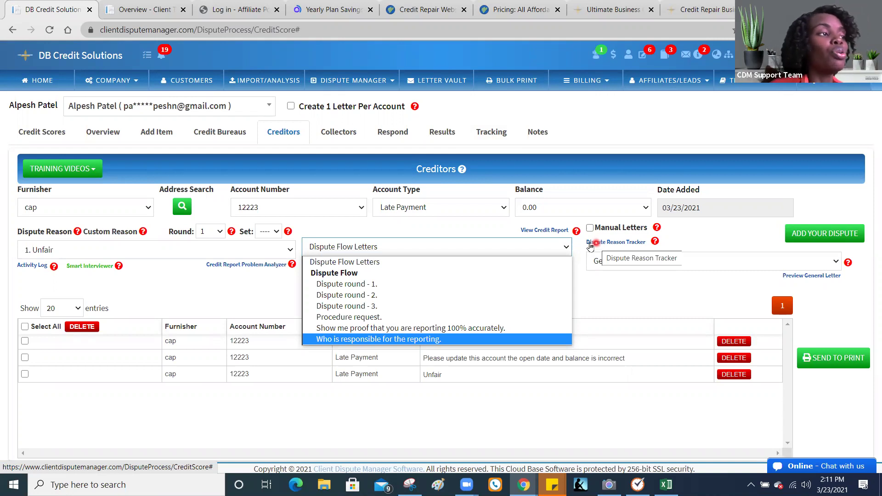
# Start the credit report interview in the client tracking portal, and return to the Creditors disputes in Client Dispute Manager.
pyautogui.click(165, 19)
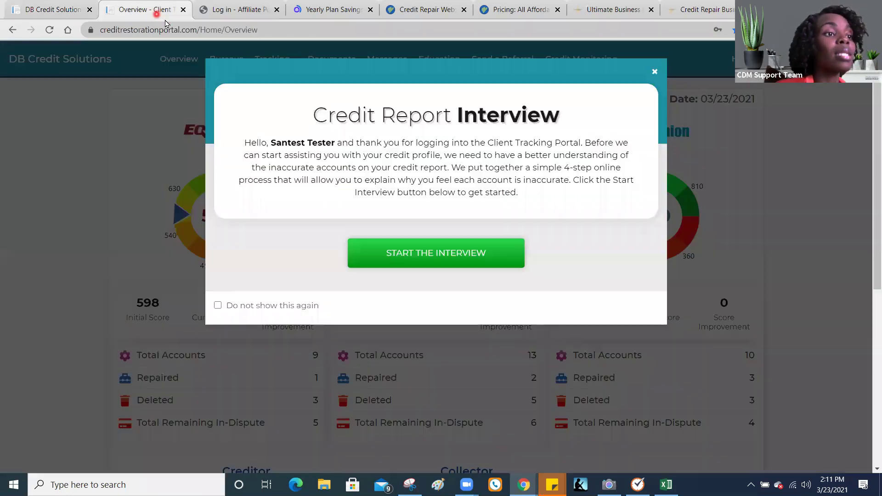
pyautogui.click(441, 254)
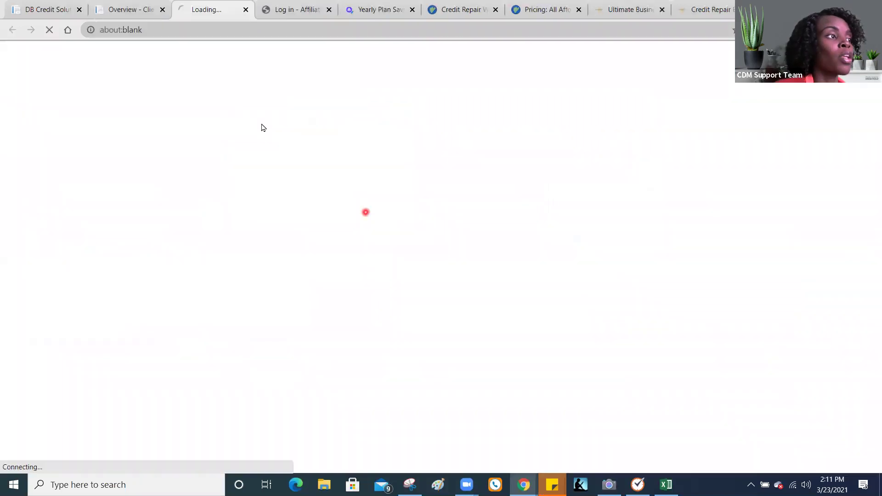
pyautogui.click(108, 11)
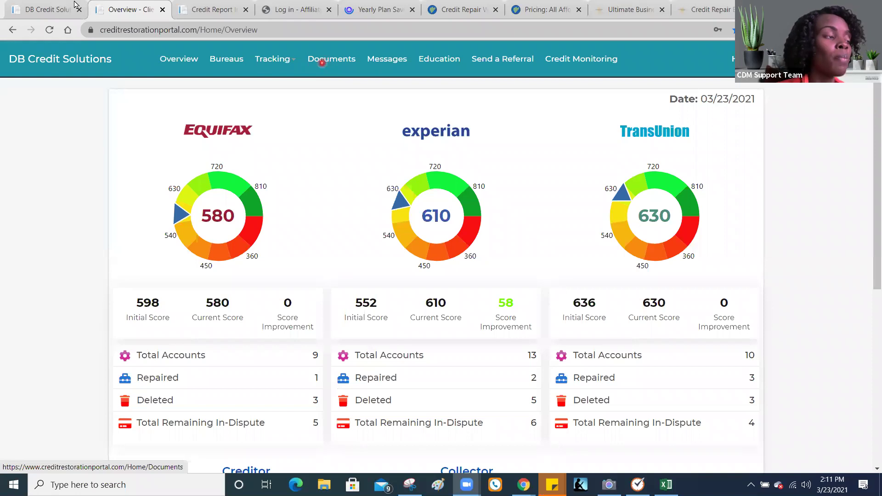
pyautogui.click(43, 7)
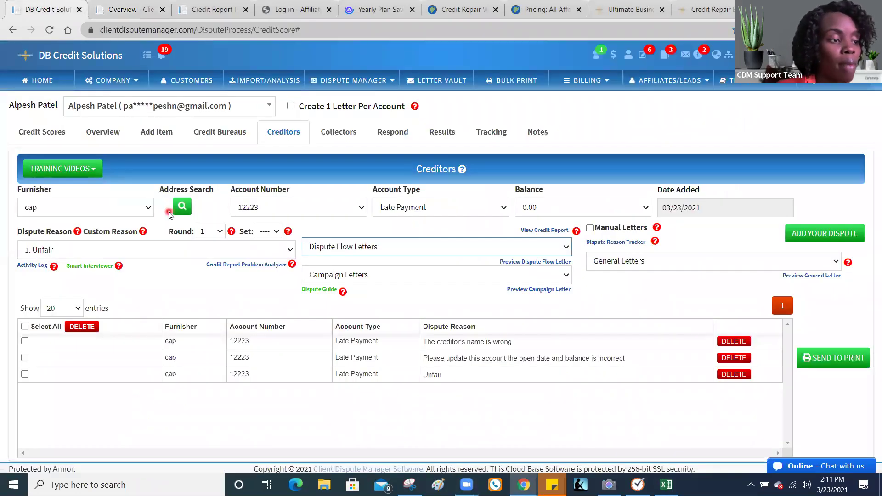
pyautogui.click(216, 280)
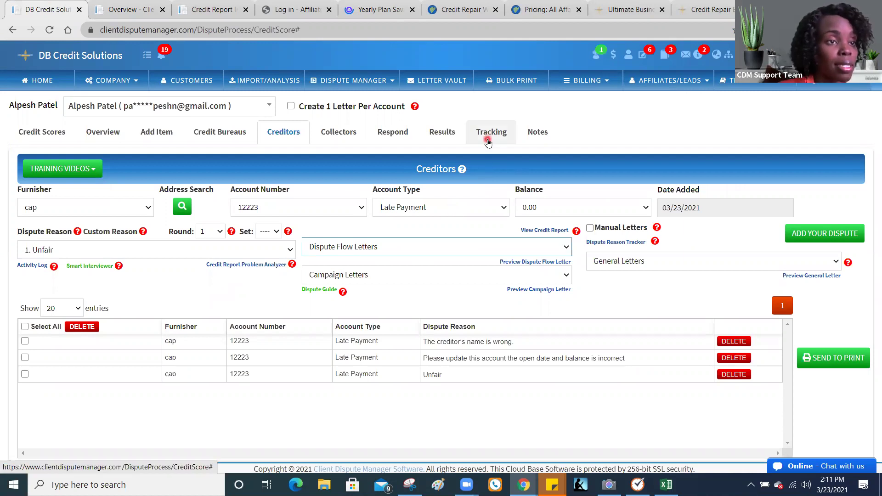
pyautogui.moveTo(462, 170)
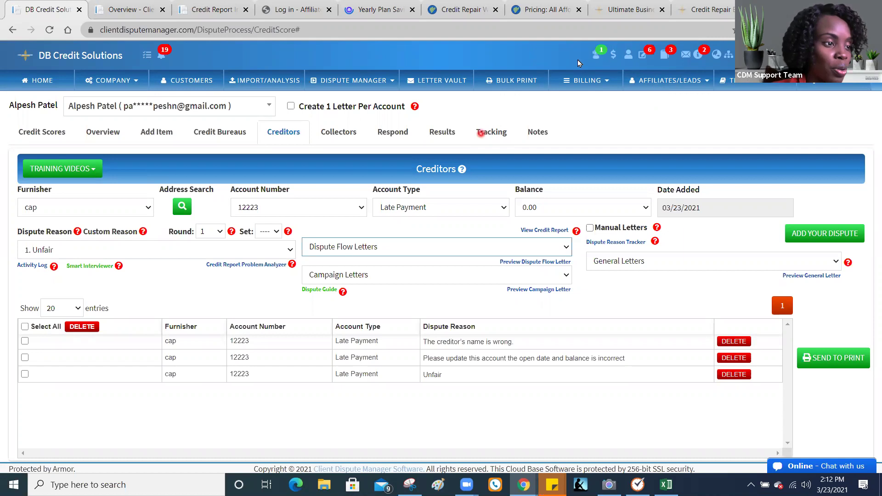
pyautogui.click(481, 134)
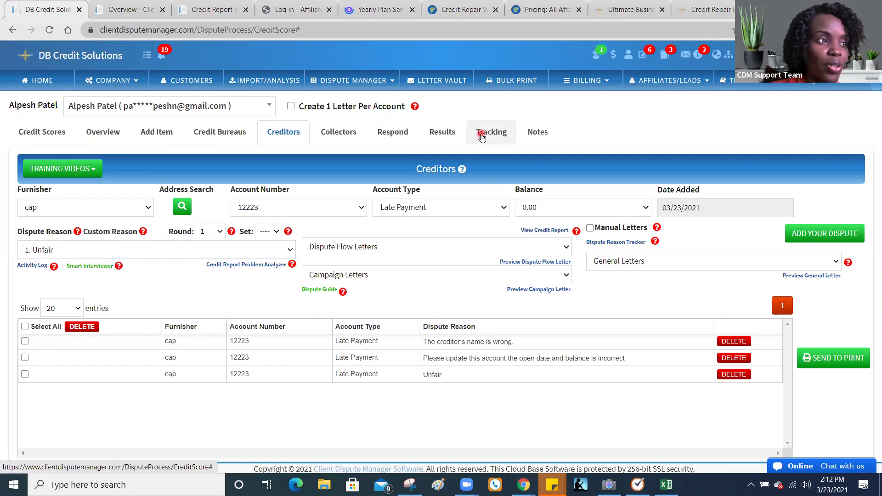
pyautogui.click(418, 116)
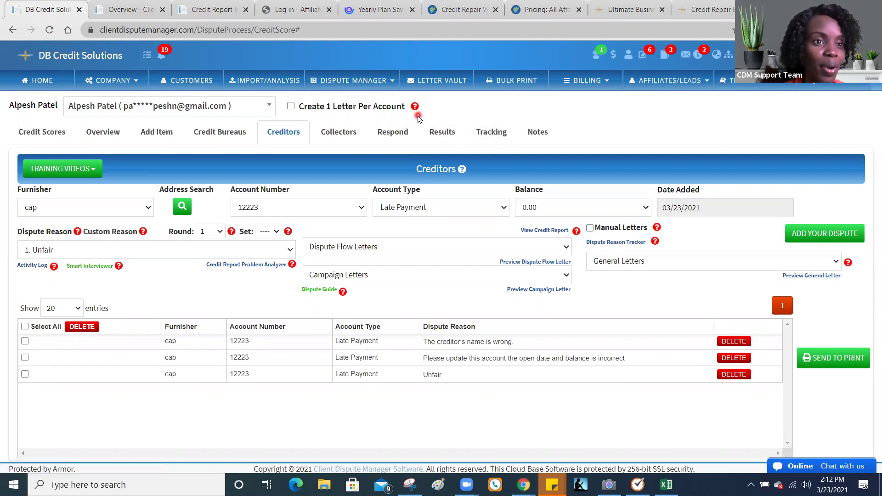
pyautogui.click(405, 53)
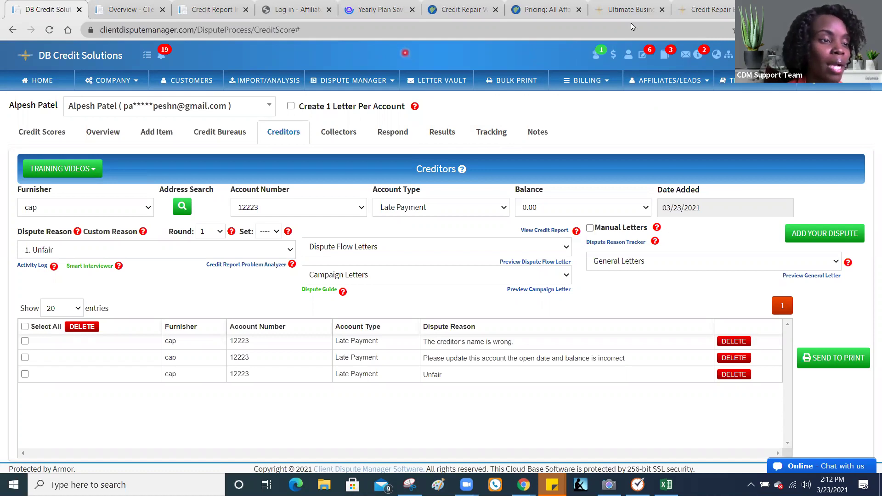
pyautogui.click(612, 24)
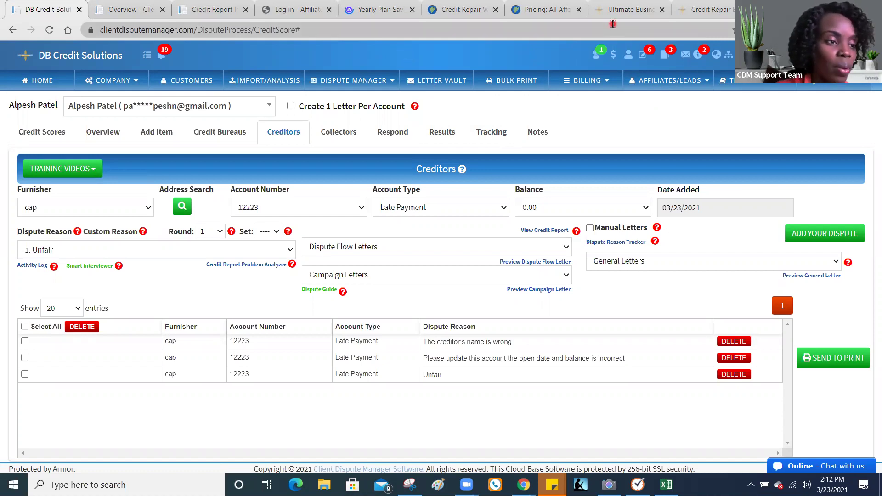
pyautogui.click(436, 238)
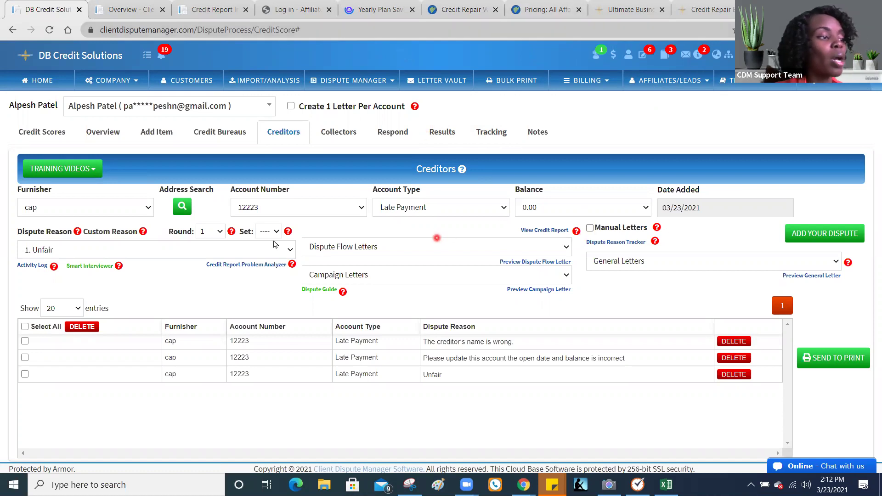
pyautogui.click(221, 240)
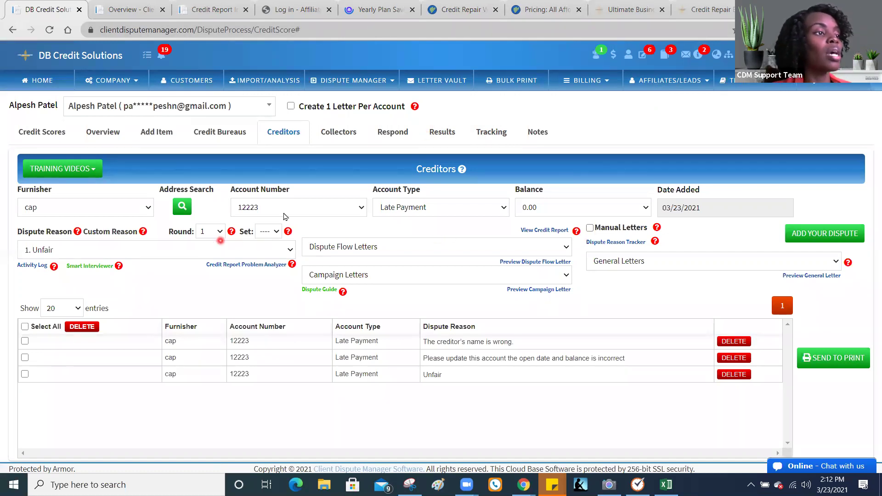
pyautogui.click(477, 62)
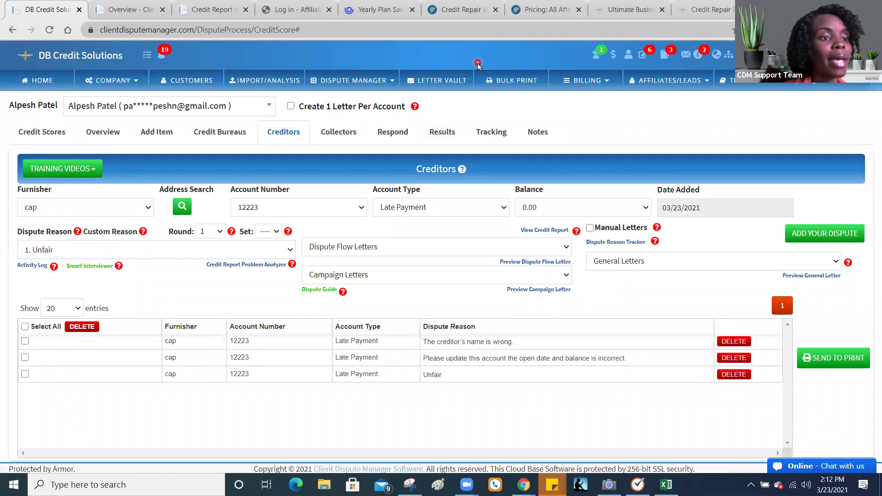
pyautogui.click(574, 262)
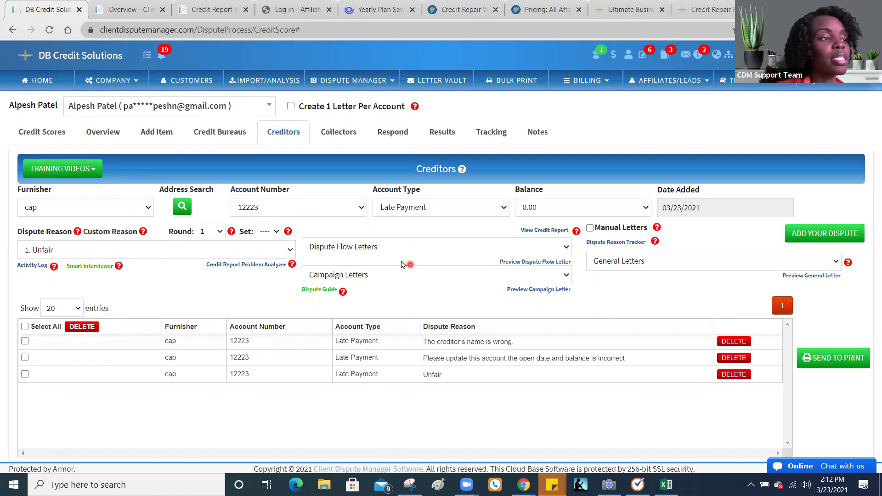
# Look at the Account Type choices in the Credit Bureaus dispute section, and open Bulk Print.
pyautogui.click(231, 134)
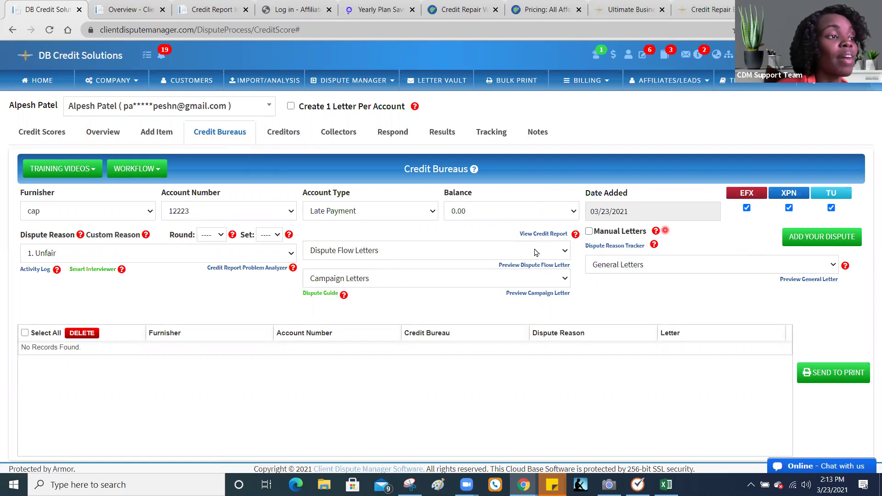
pyautogui.click(291, 107)
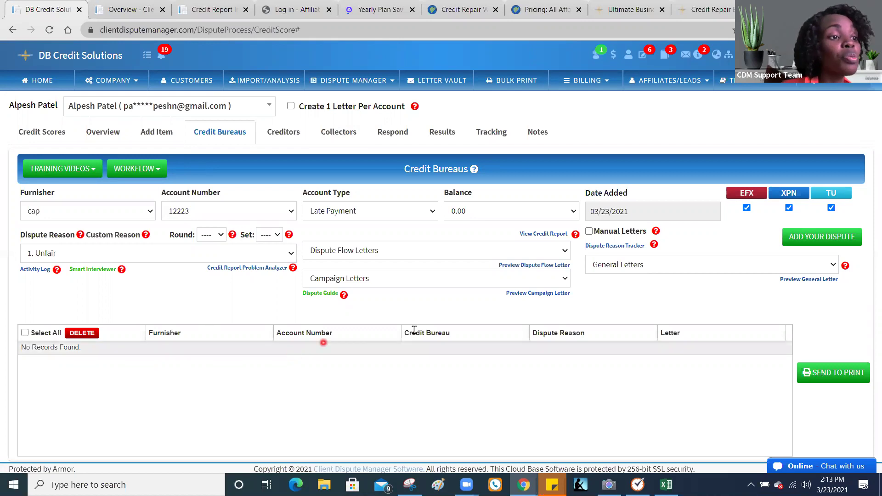
pyautogui.click(403, 214)
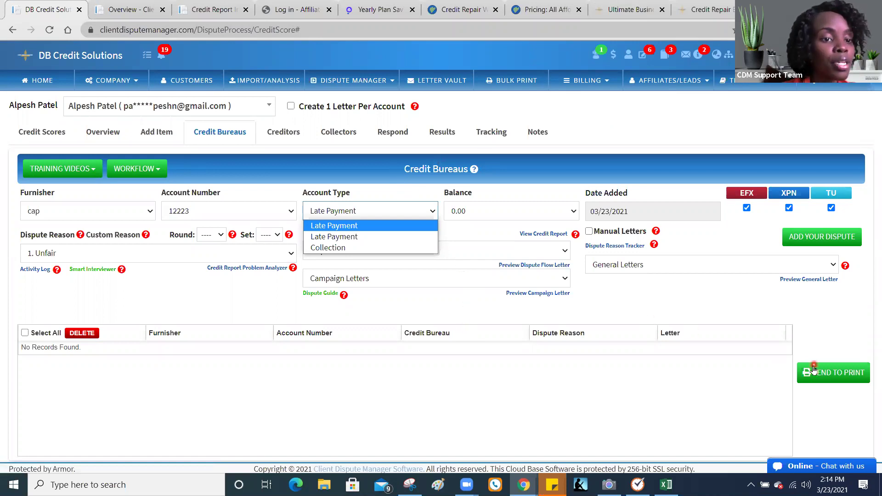
pyautogui.click(507, 86)
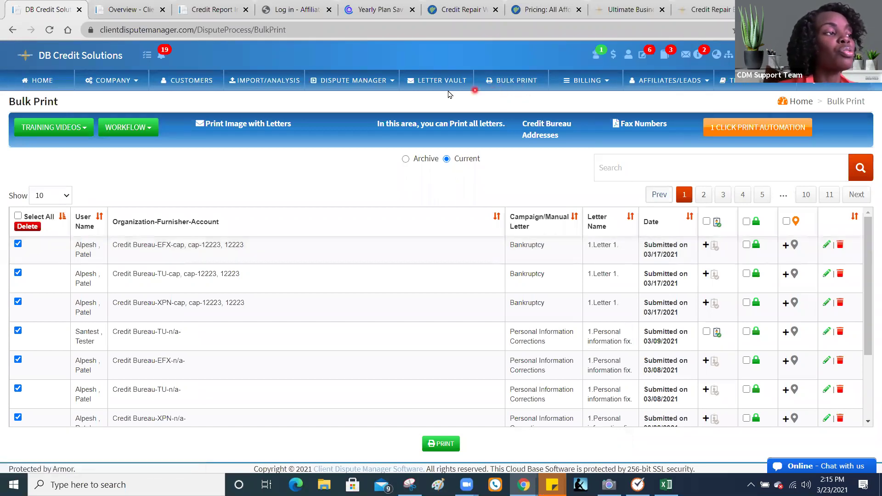
# Open the new document form for the second listed customer, and check the overview page of the client portal.
pyautogui.click(212, 87)
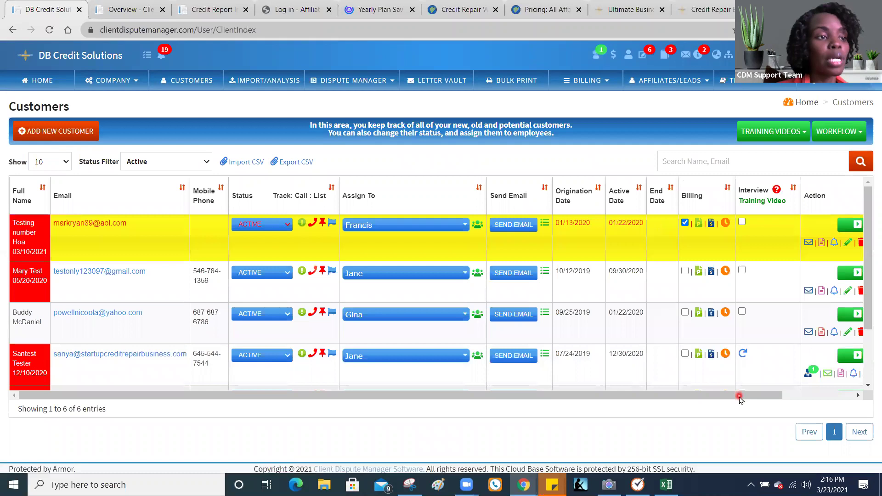
pyautogui.click(802, 395)
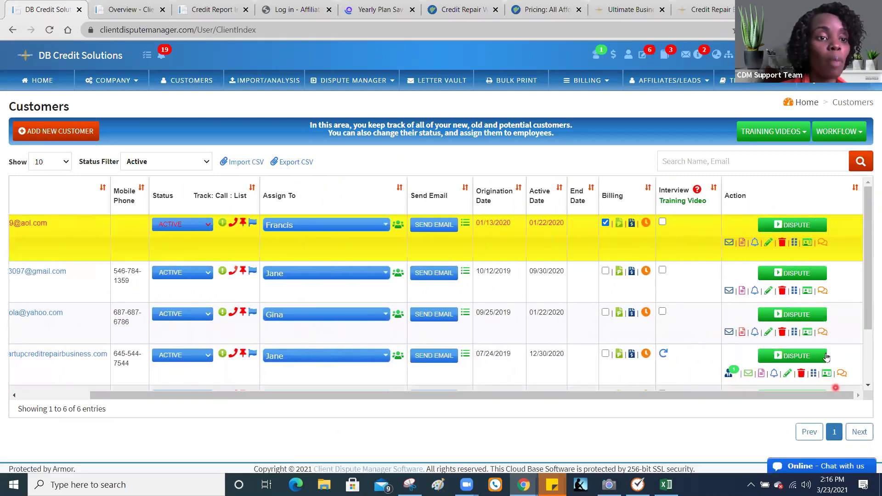
pyautogui.click(808, 292)
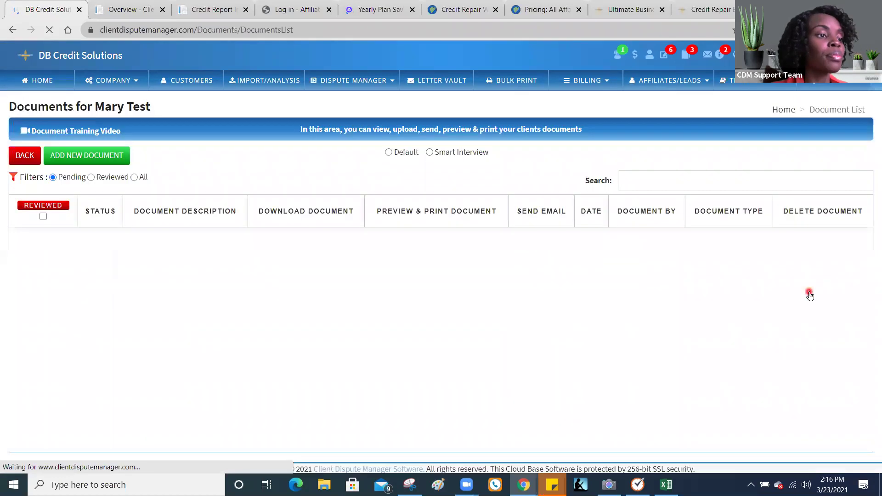
pyautogui.click(88, 157)
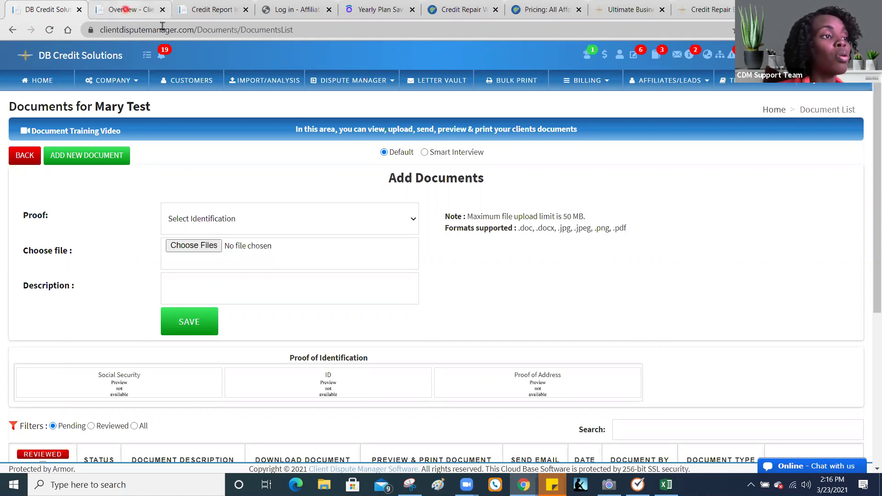
pyautogui.click(125, 10)
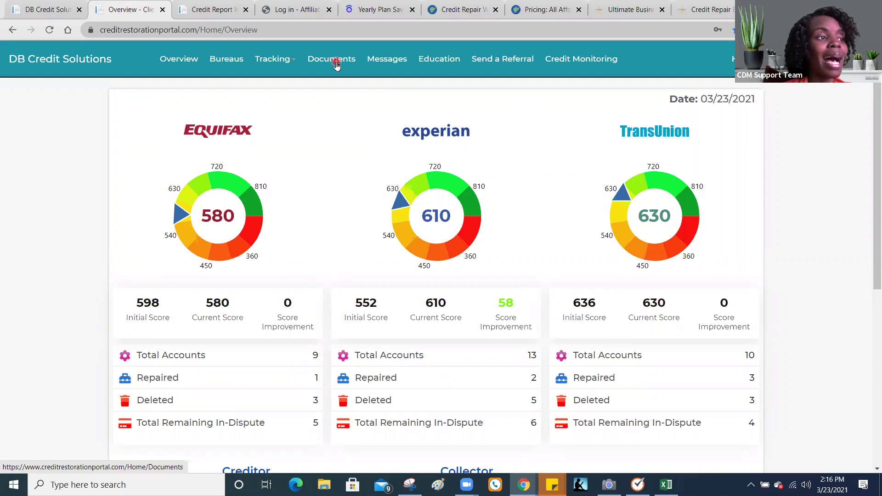
pyautogui.click(64, 10)
# In Bulk Print, include all three kinds of proof attachments for the whole list of letters.
pyautogui.click(515, 91)
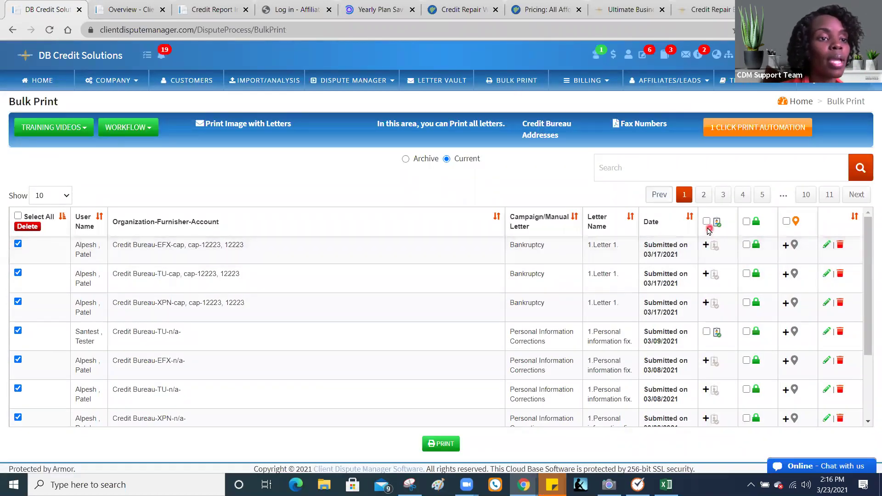
pyautogui.click(706, 221)
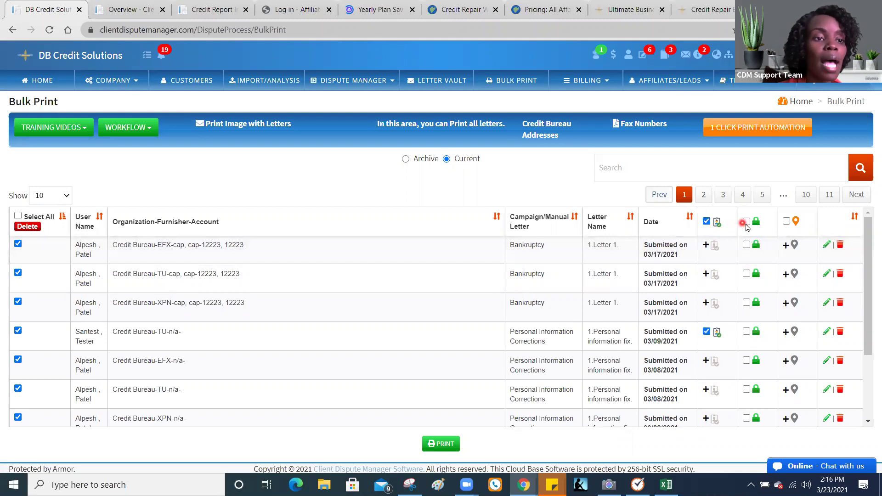
pyautogui.click(746, 221)
pyautogui.click(786, 223)
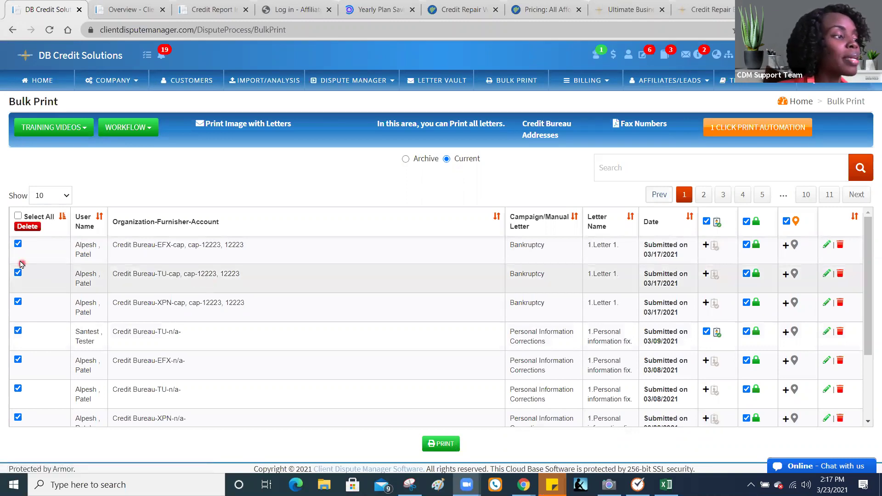
# Clear the selection of all letters and select only the three Bankruptcy letters to EFX, TU and XPN.
pyautogui.click(18, 216)
pyautogui.click(18, 216)
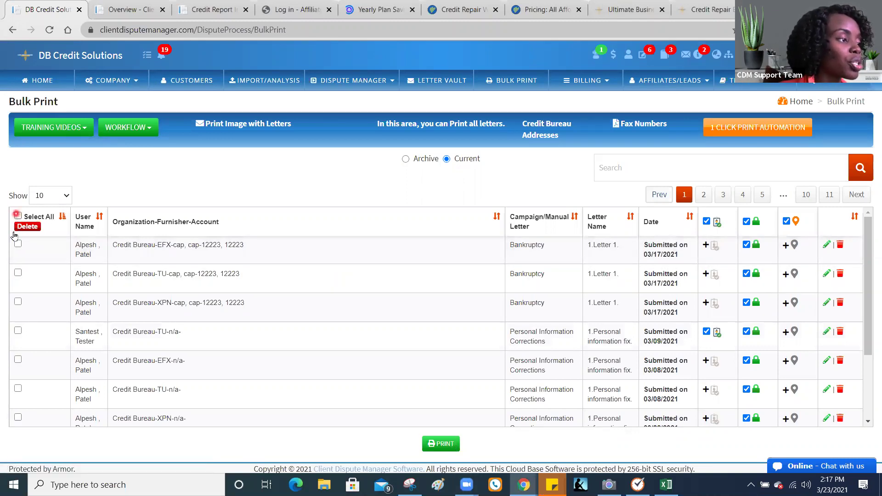
pyautogui.click(18, 245)
pyautogui.click(18, 273)
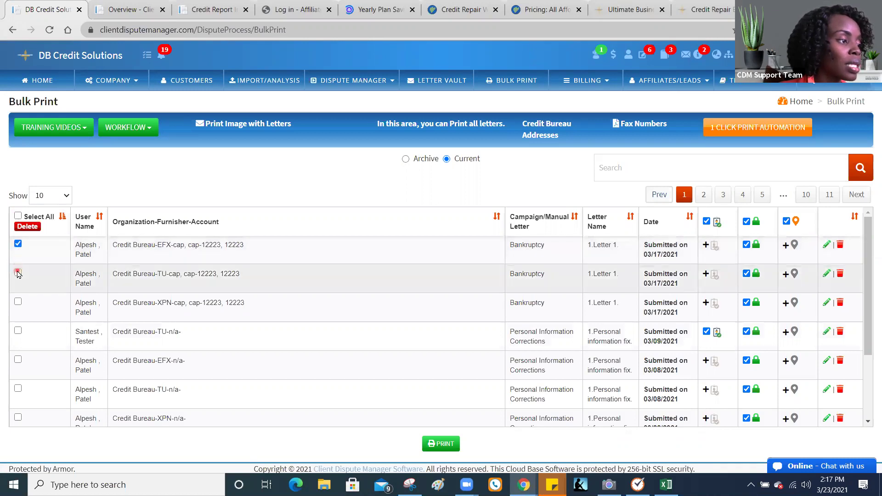
pyautogui.click(18, 301)
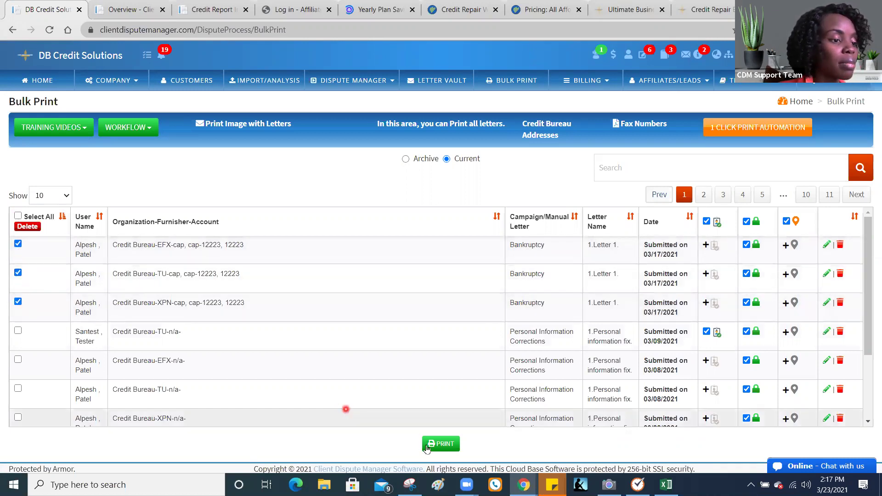
# Try to save the selected letters as a PDF, and confirm them as printed so they move to the Archive.
pyautogui.click(440, 444)
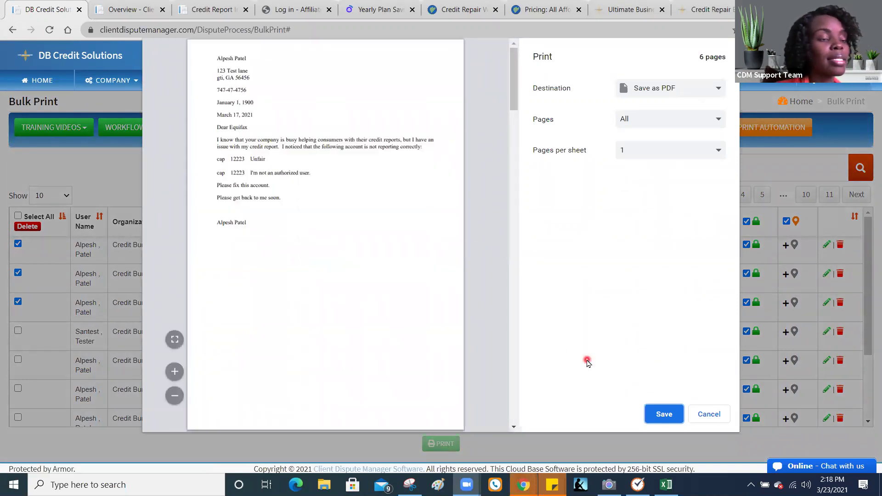
pyautogui.click(666, 423)
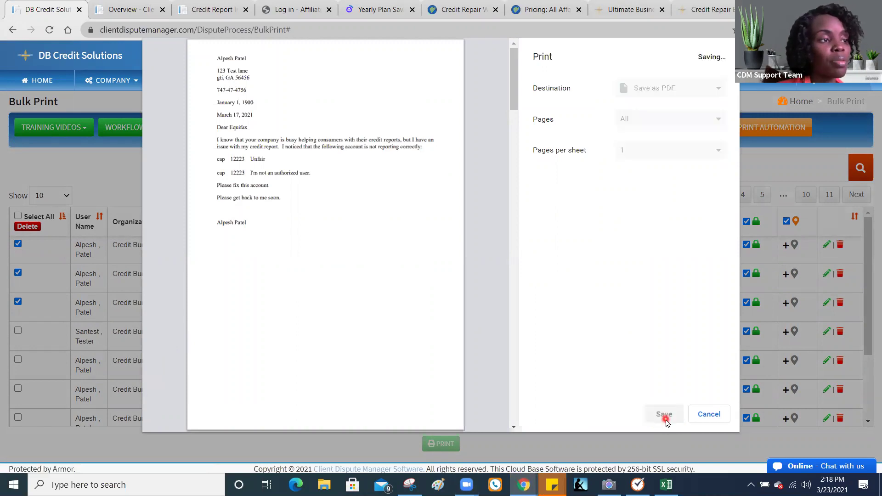
pyautogui.click(414, 258)
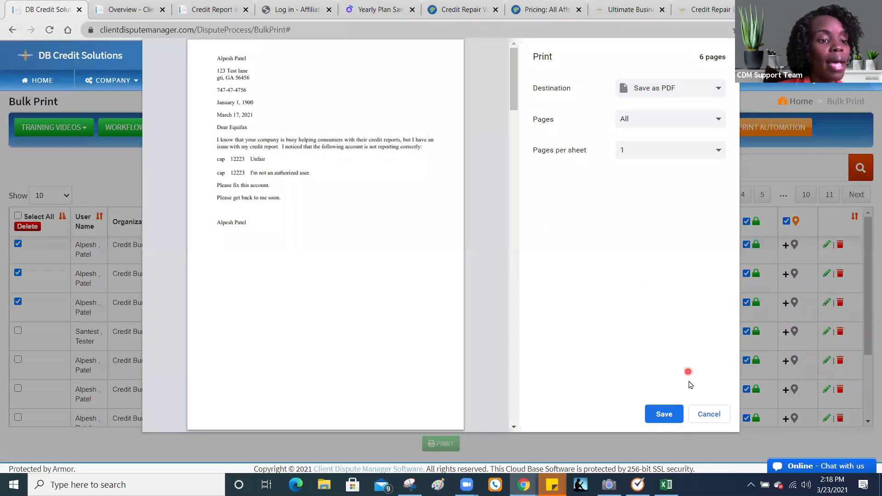
pyautogui.click(709, 414)
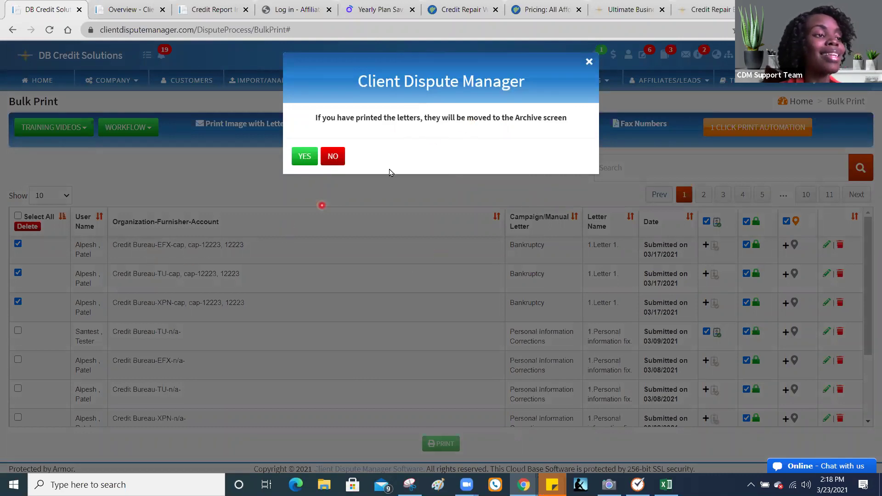
pyautogui.click(305, 157)
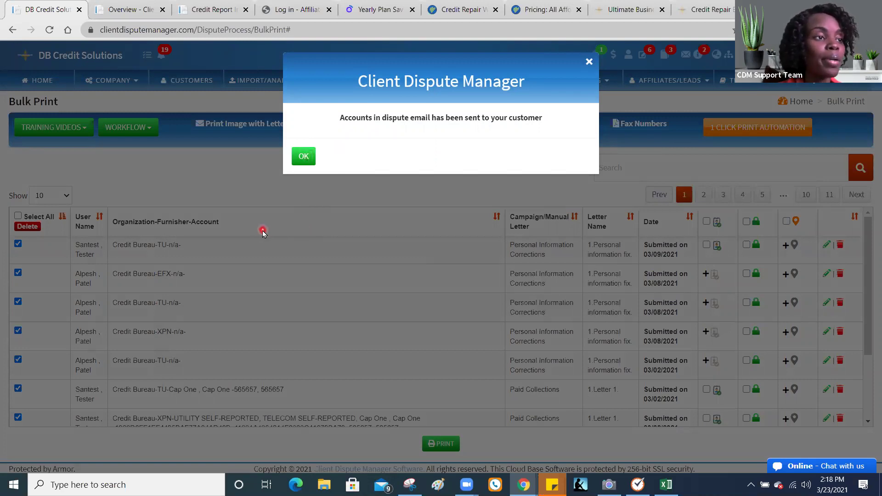
pyautogui.click(307, 157)
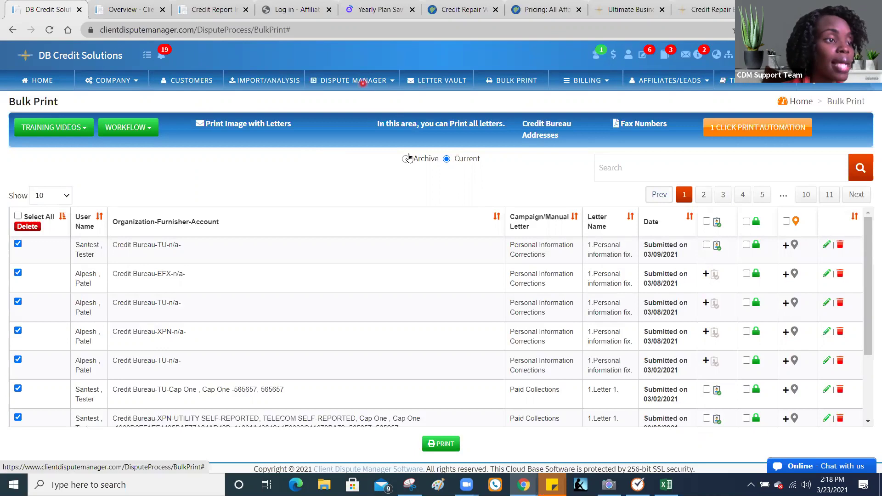
# Open the Tracking section of the Dispute Manager for the client.
pyautogui.click(368, 83)
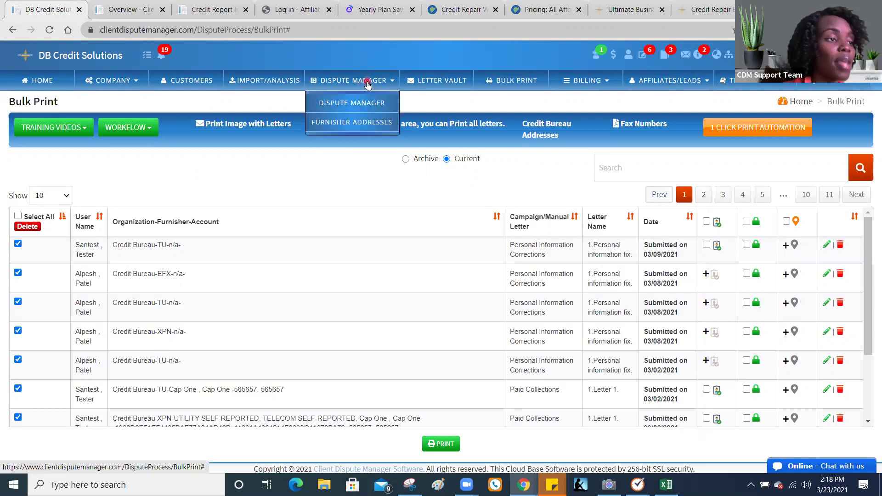
pyautogui.click(368, 105)
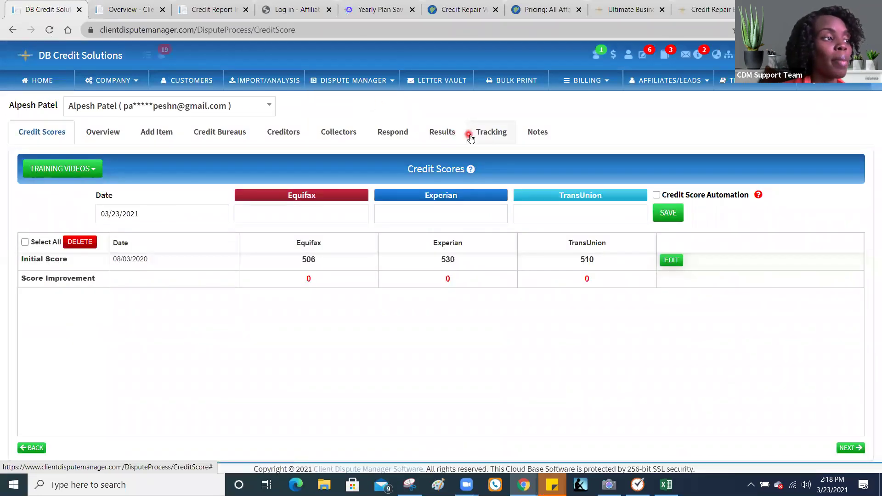
pyautogui.click(487, 134)
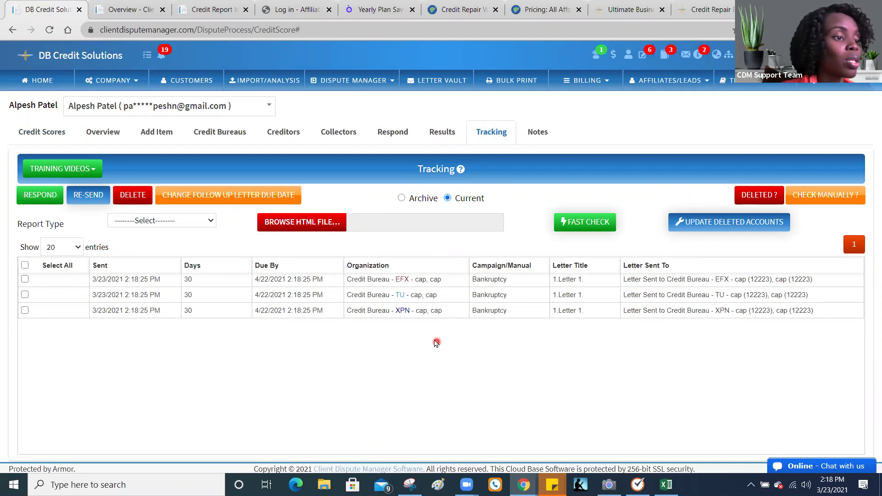
# Look at the source code entry for a Smart Credit report, close it unfilled, and select all tracked letters.
pyautogui.click(209, 223)
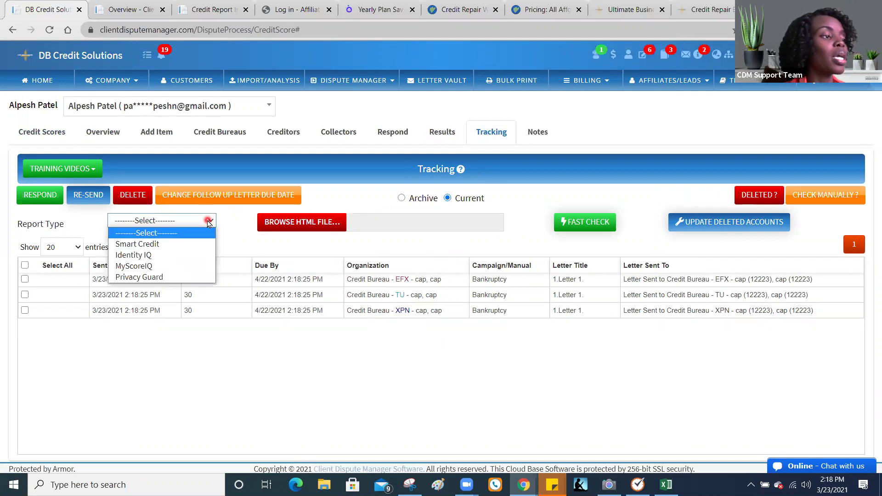
pyautogui.click(182, 244)
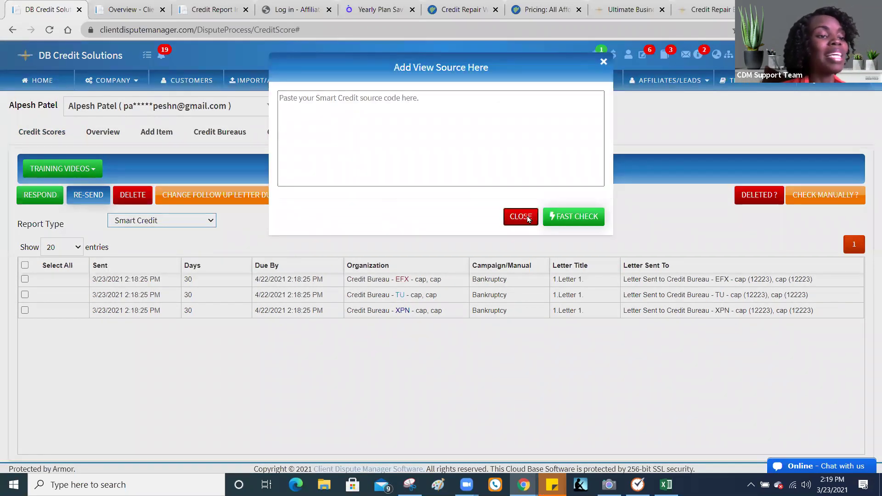
pyautogui.click(520, 216)
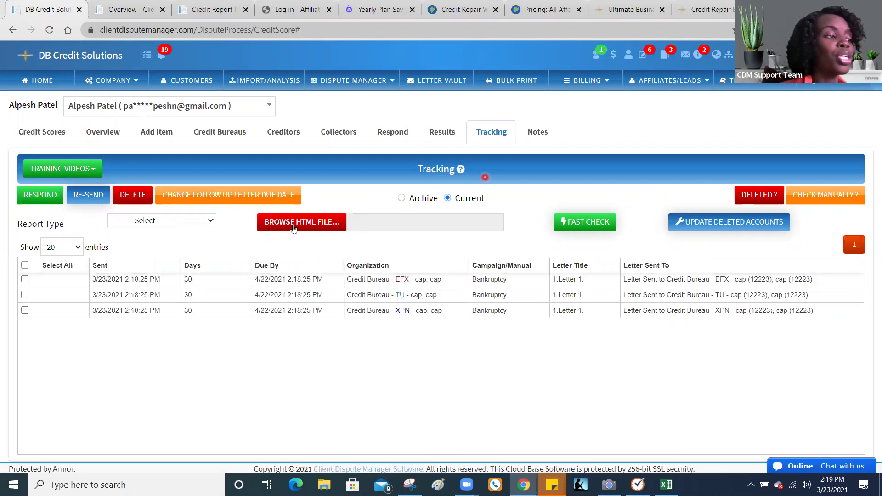
pyautogui.click(25, 265)
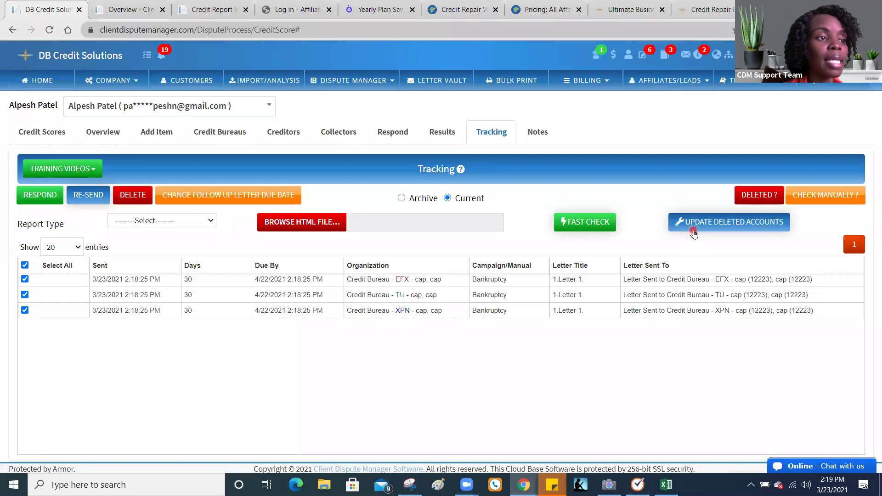
# Open the client's Results section and dismiss the explanation of the new account statuses.
pyautogui.click(442, 142)
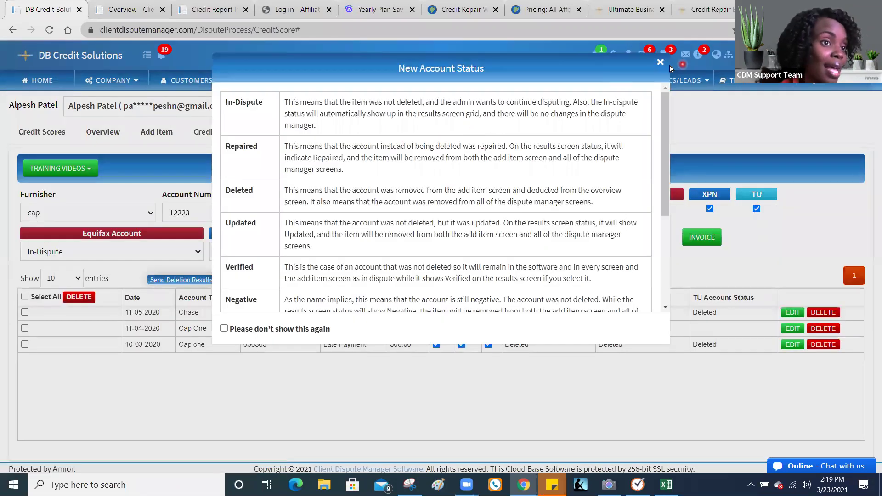
pyautogui.click(660, 62)
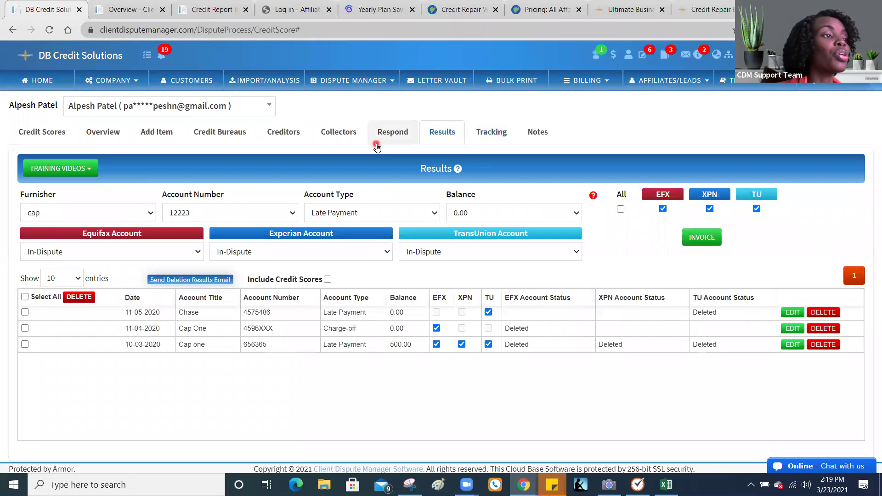
pyautogui.click(294, 134)
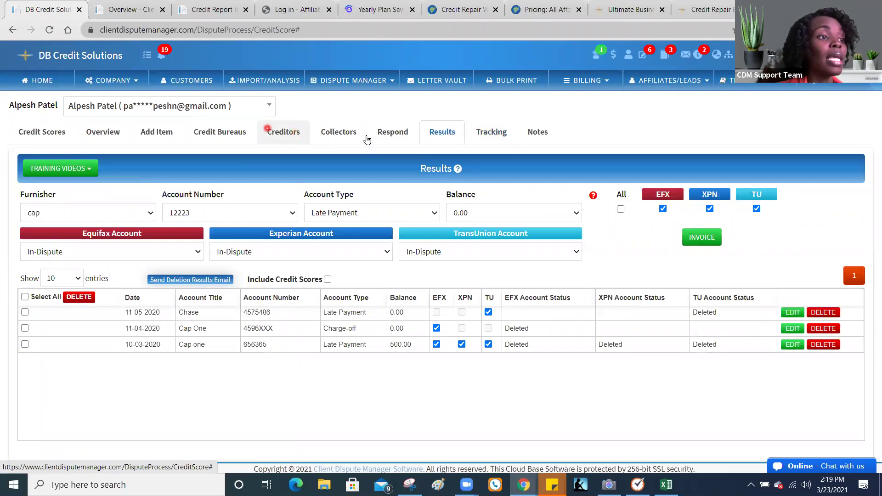
# Choose the "4.Your disputes are frivolous." letter in the client's Respond section, preview its text, and close the preview.
pyautogui.click(386, 141)
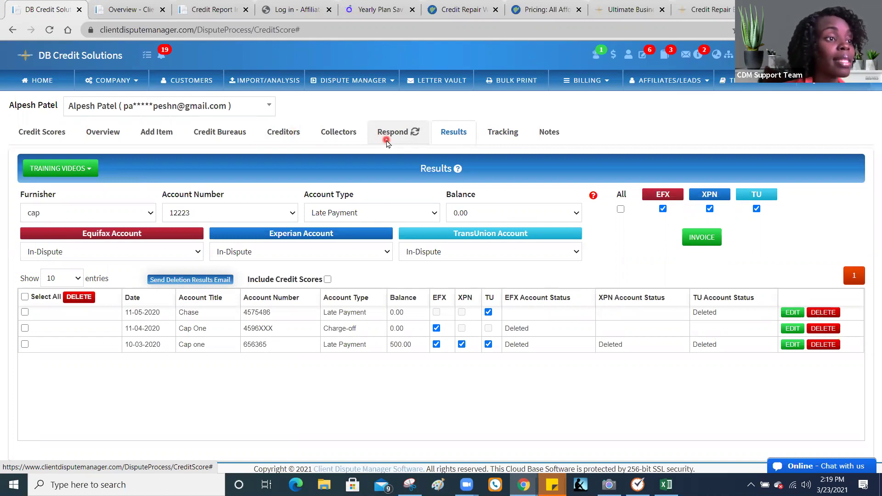
pyautogui.click(438, 244)
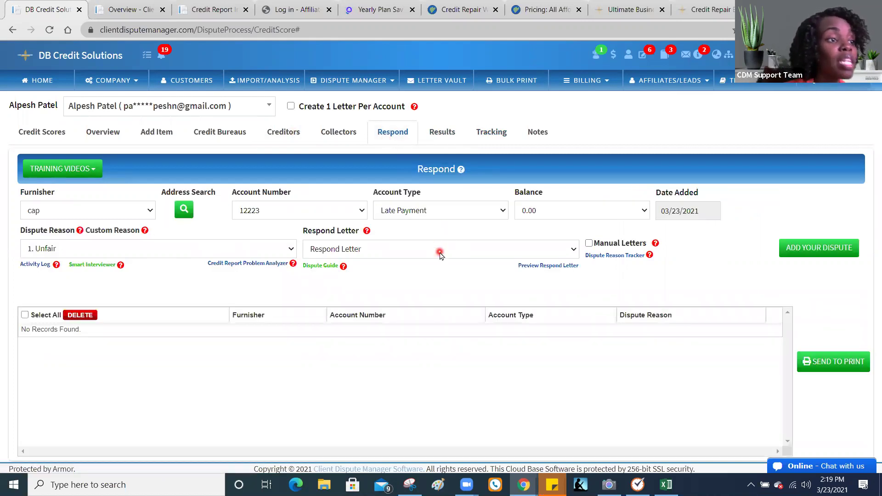
pyautogui.scroll(-1, 438, 91)
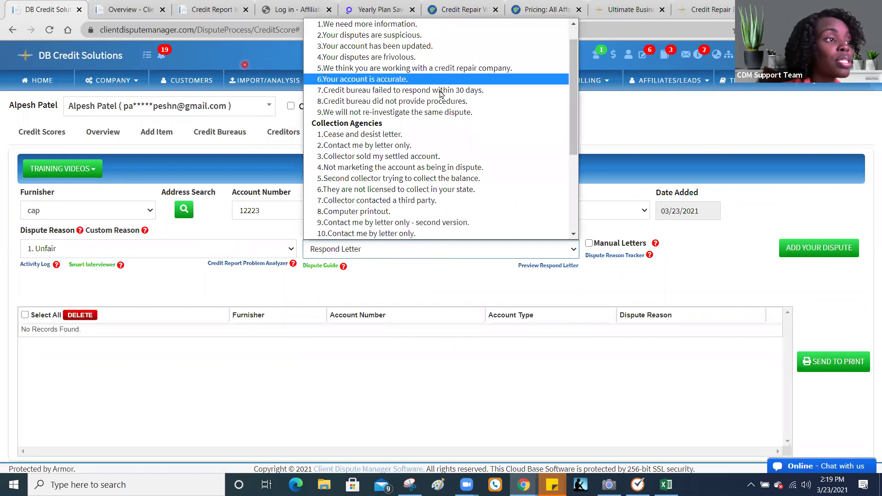
pyautogui.click(388, 254)
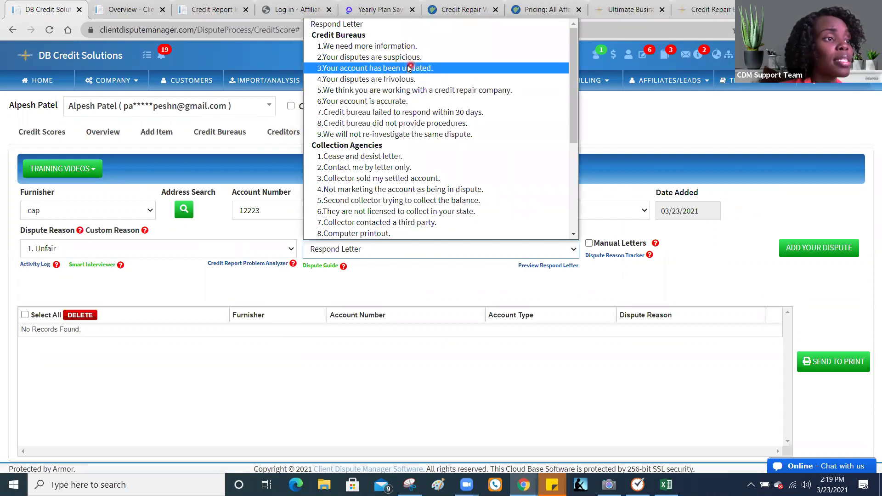
pyautogui.click(406, 79)
pyautogui.click(533, 264)
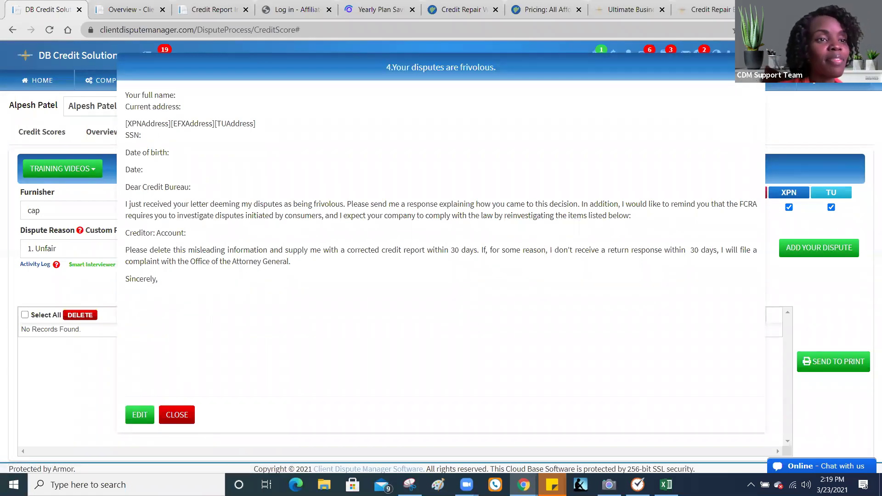
pyautogui.click(322, 199)
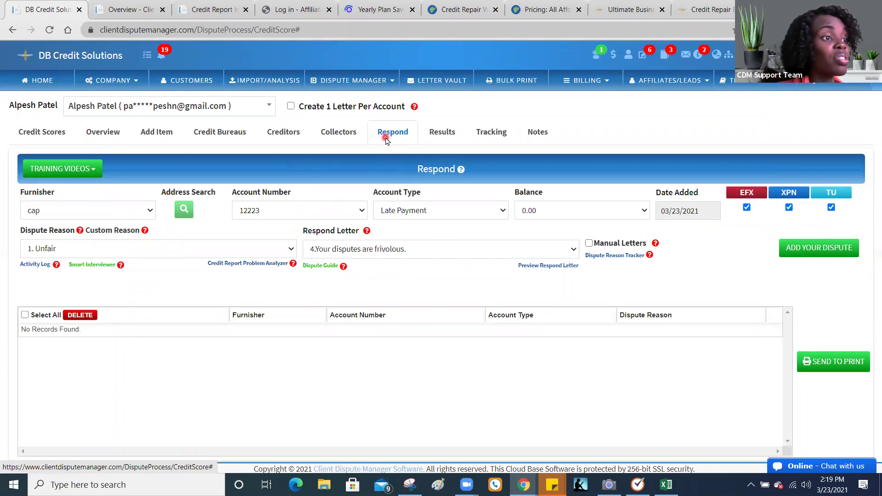
# Look through the Dispute Flow letters in the Credit Bureaus section, and check the Overview page of the Client Tracking Portal.
pyautogui.click(233, 133)
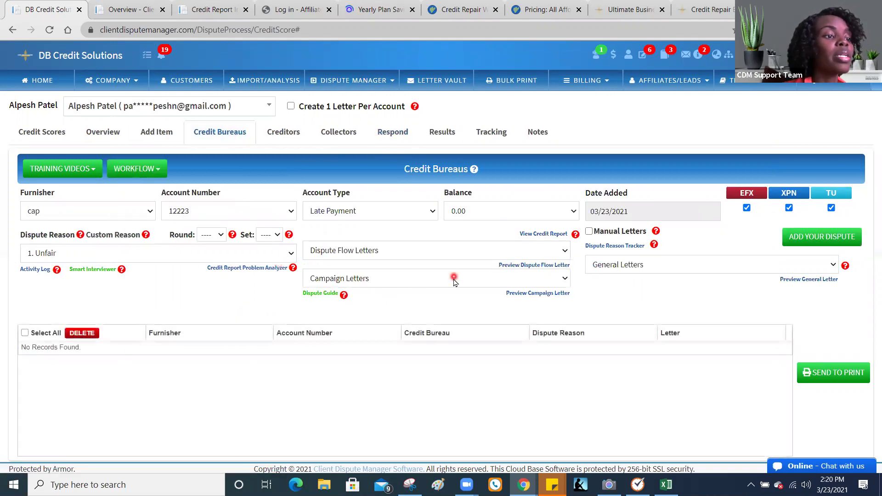
pyautogui.click(428, 254)
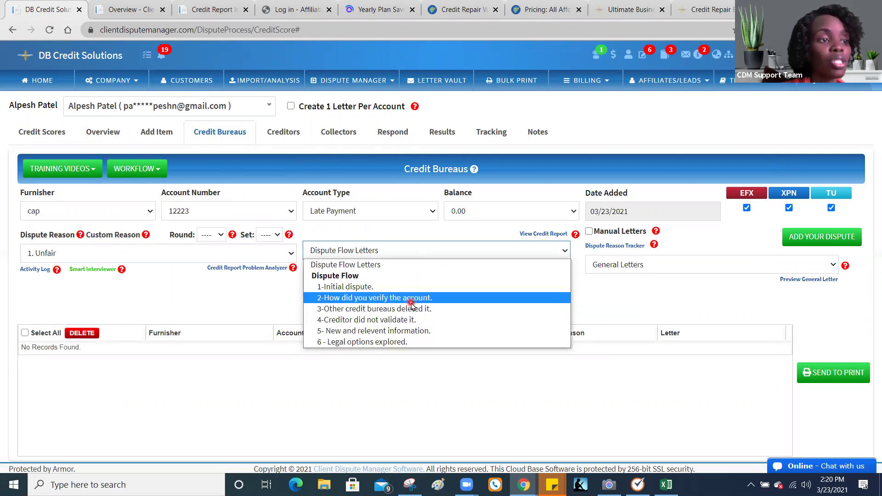
pyautogui.click(592, 297)
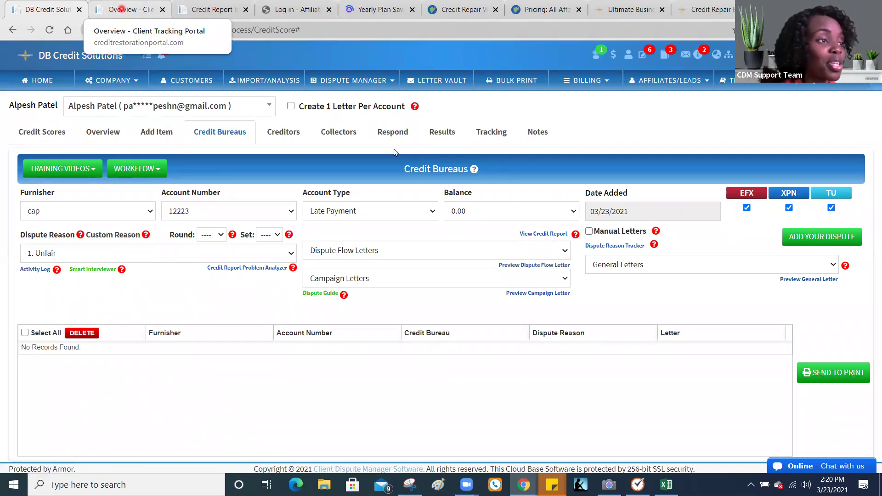
pyautogui.click(122, 9)
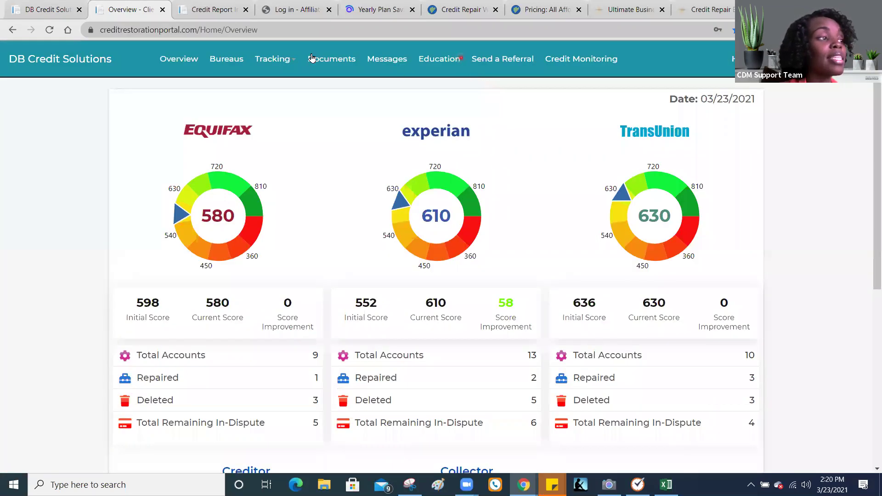
pyautogui.click(44, 5)
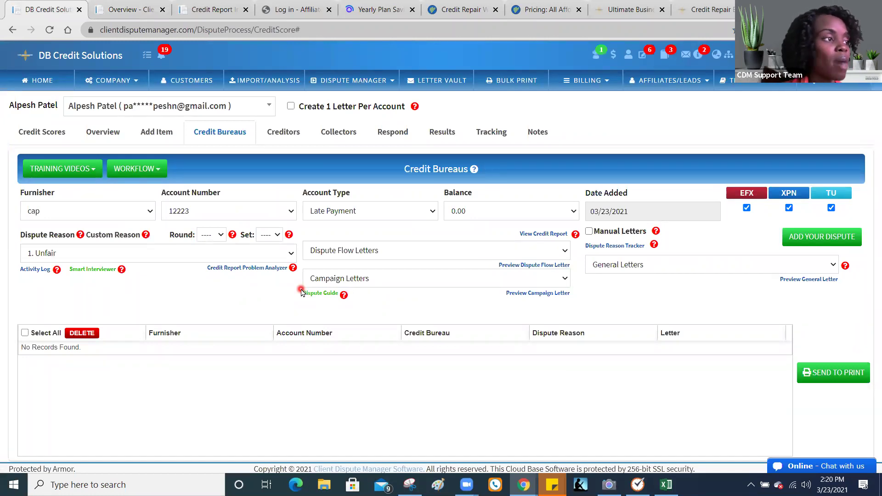
# Open the customer list and view the first customer's Quick View credit scores and dispute activity log, closing both without changes.
pyautogui.click(191, 91)
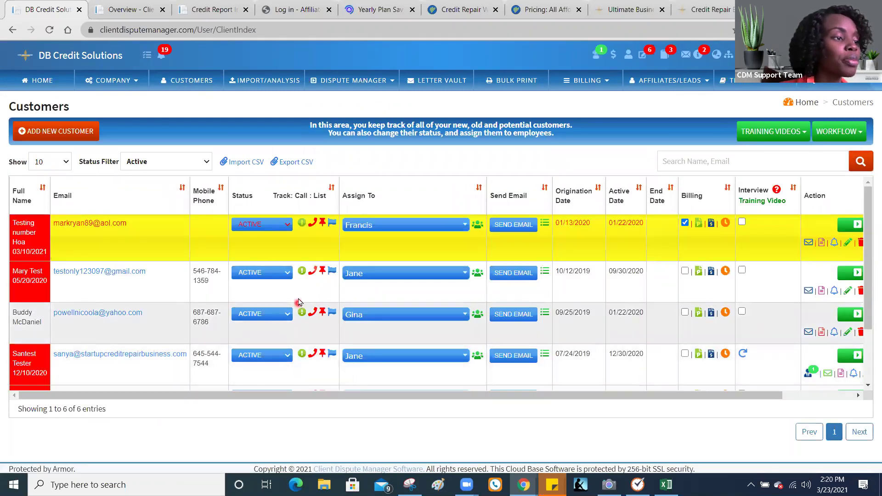
pyautogui.click(303, 224)
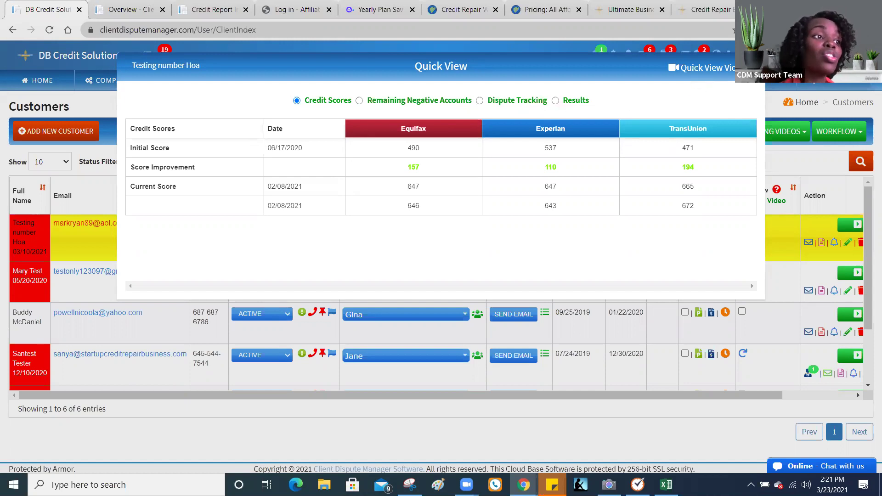
pyautogui.click(753, 66)
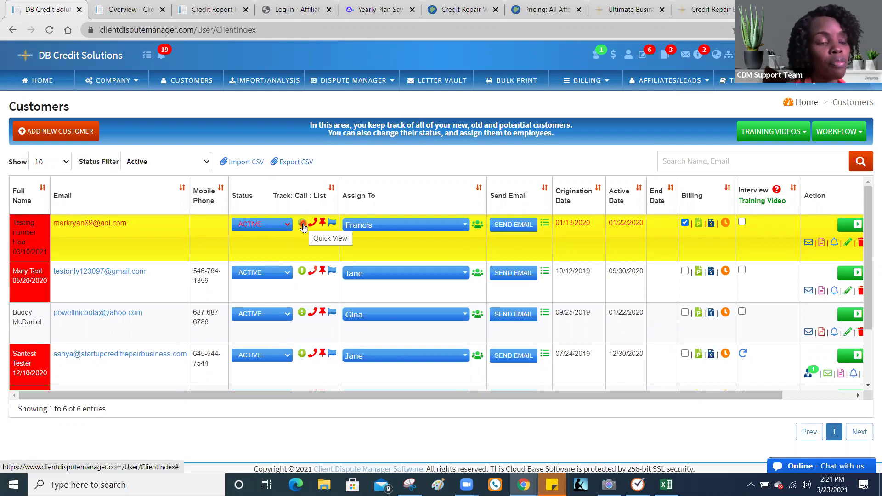
pyautogui.click(821, 245)
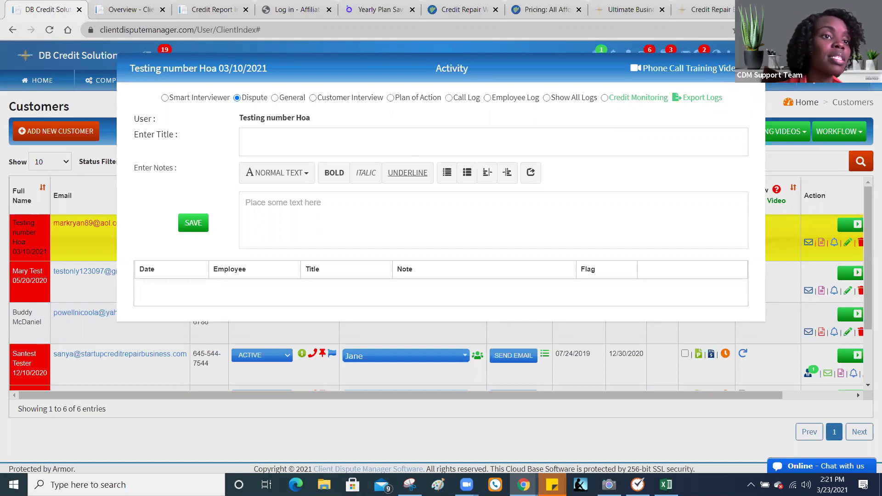
pyautogui.press('Escape')
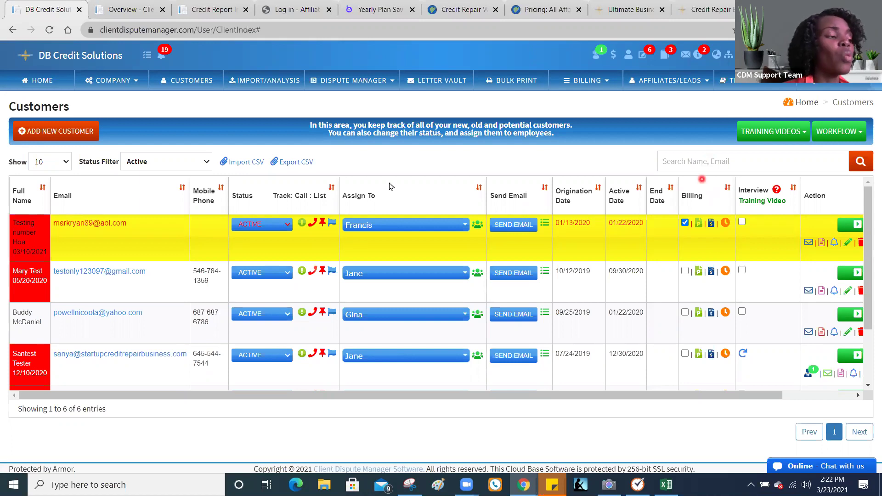
pyautogui.moveTo(32, 240)
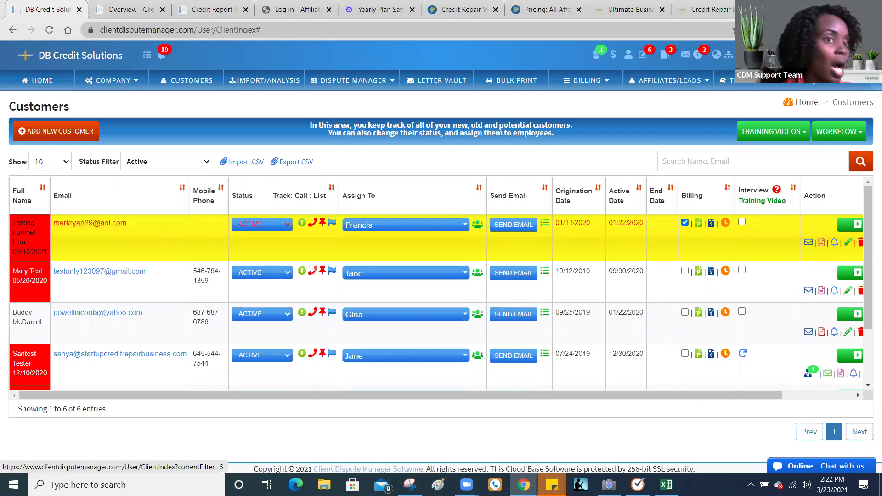
pyautogui.click(37, 240)
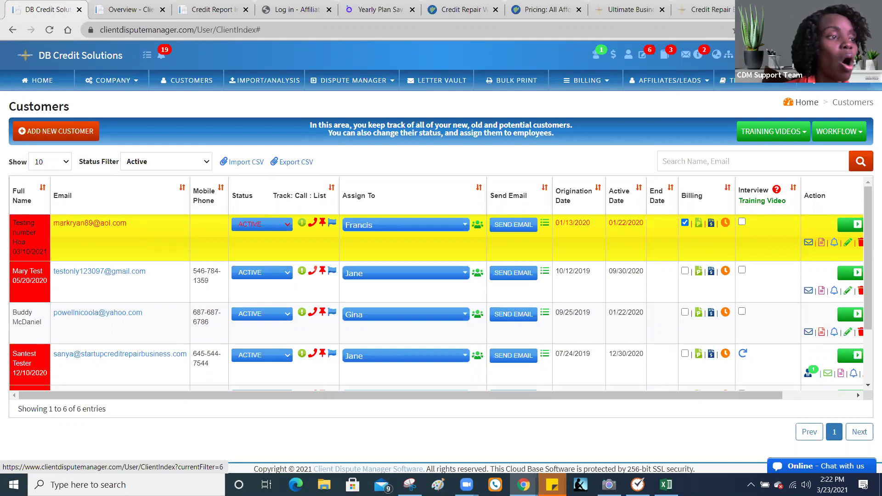
pyautogui.click(441, 141)
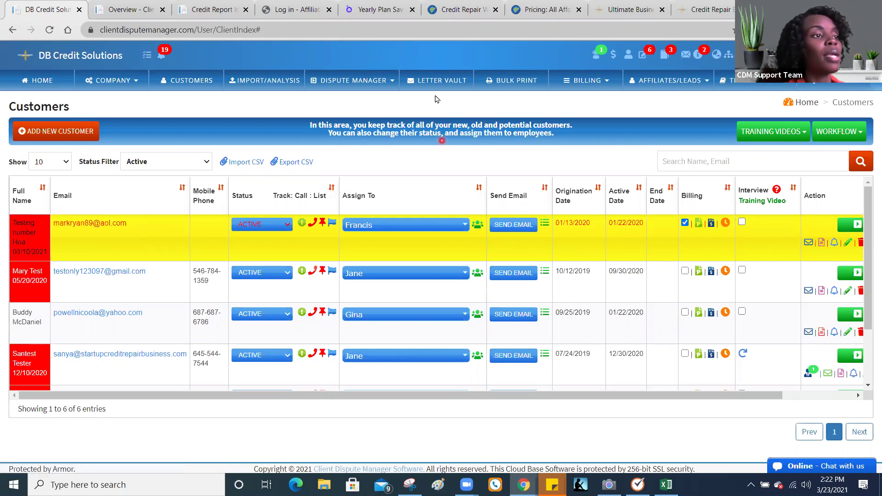
# Open the client's Tracking section in the Dispute Manager and select all the tracked letters.
pyautogui.moveTo(372, 79)
pyautogui.click(371, 96)
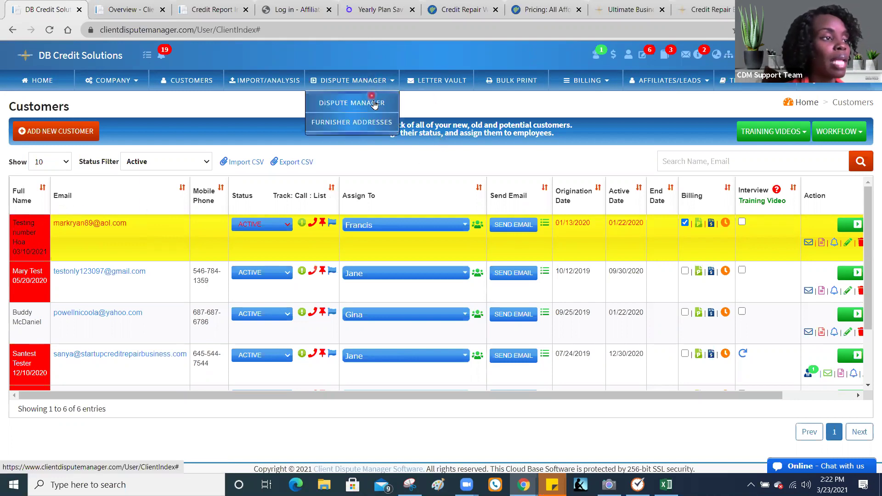
pyautogui.click(375, 105)
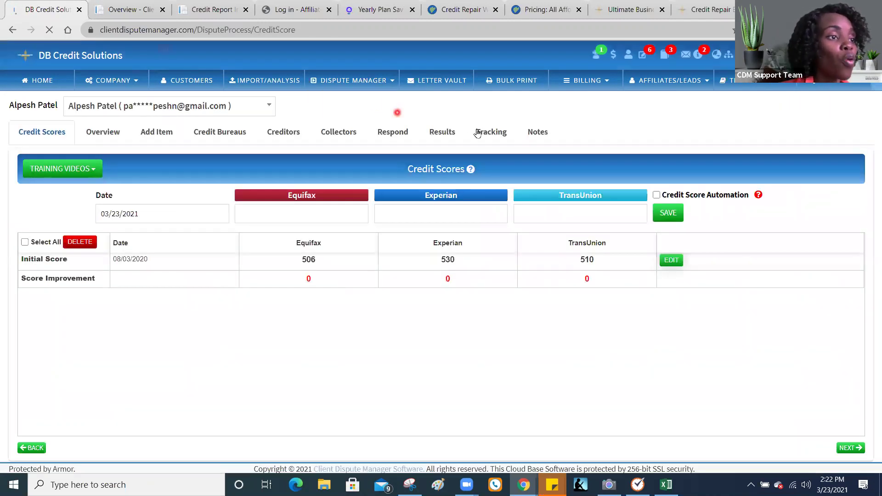
pyautogui.click(483, 133)
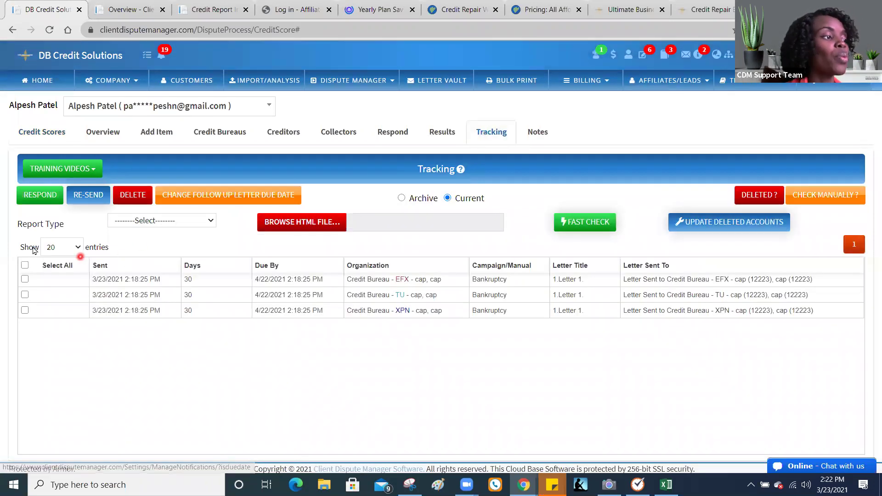
pyautogui.click(24, 267)
pyautogui.click(56, 192)
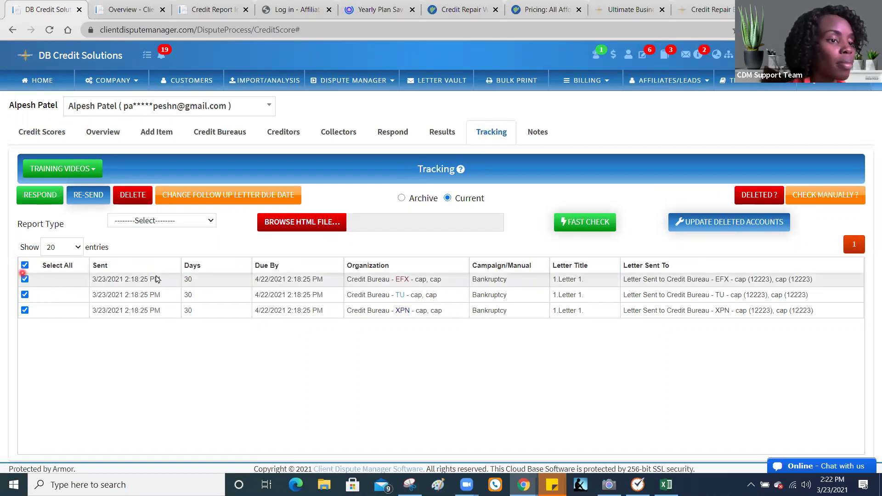
pyautogui.click(711, 271)
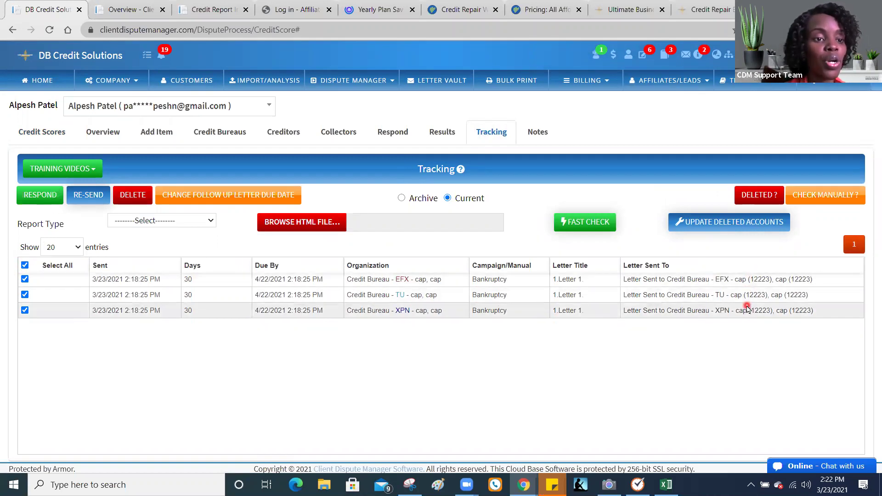
pyautogui.click(759, 291)
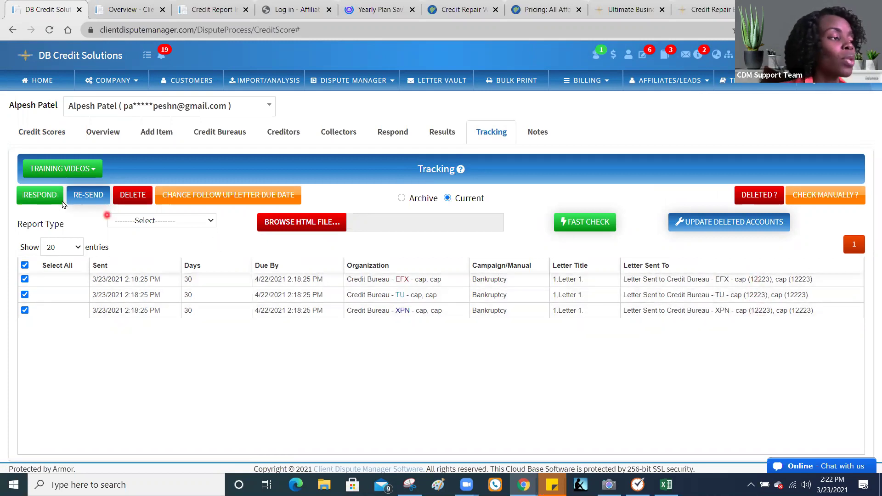
pyautogui.click(46, 197)
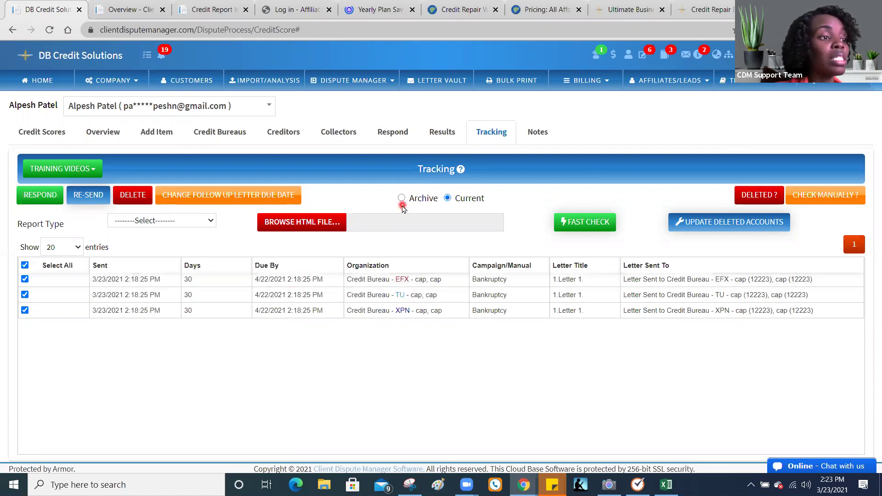
# View the credit score overview in the Client Tracking Portal, and return to the home dashboard of Client Dispute Manager.
pyautogui.click(123, 9)
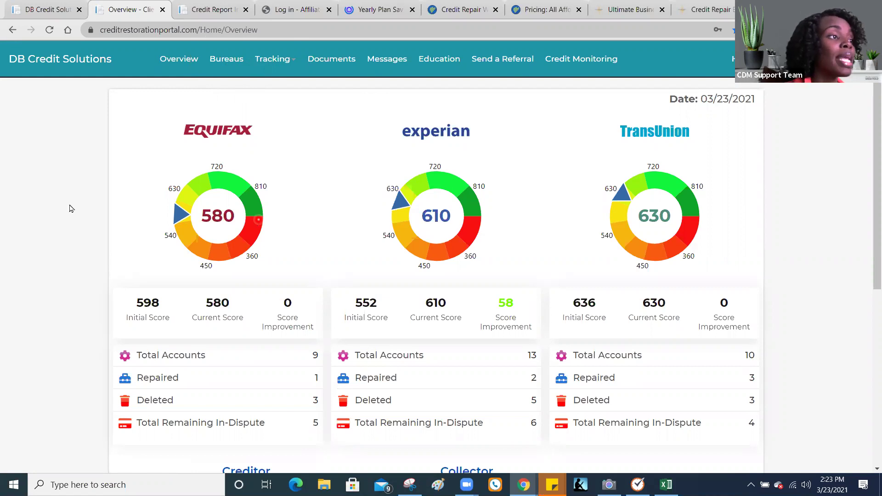
pyautogui.click(29, 17)
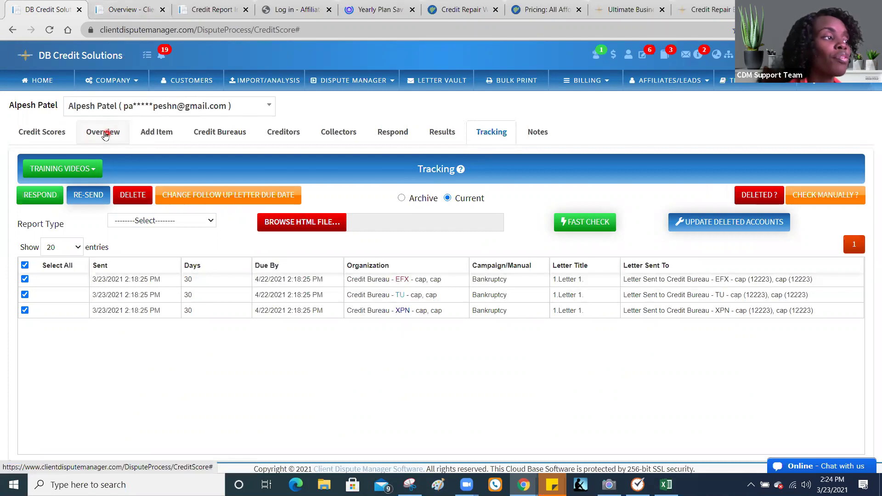
pyautogui.click(53, 81)
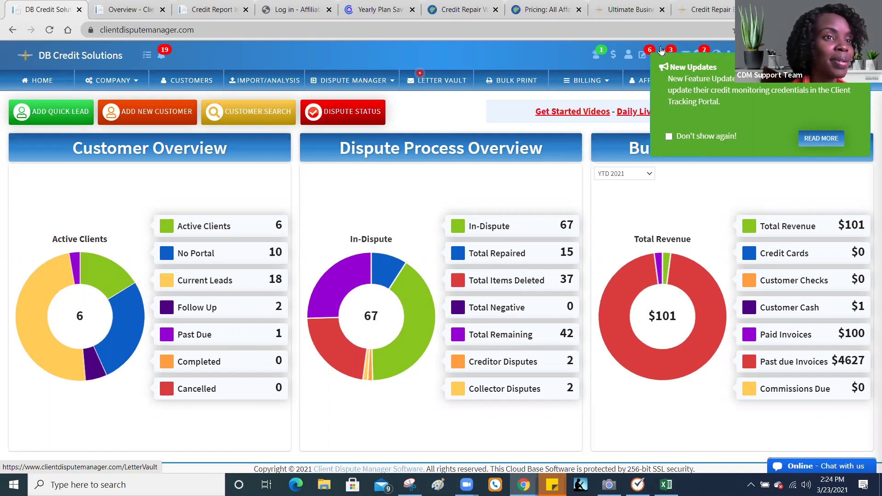
pyautogui.click(419, 72)
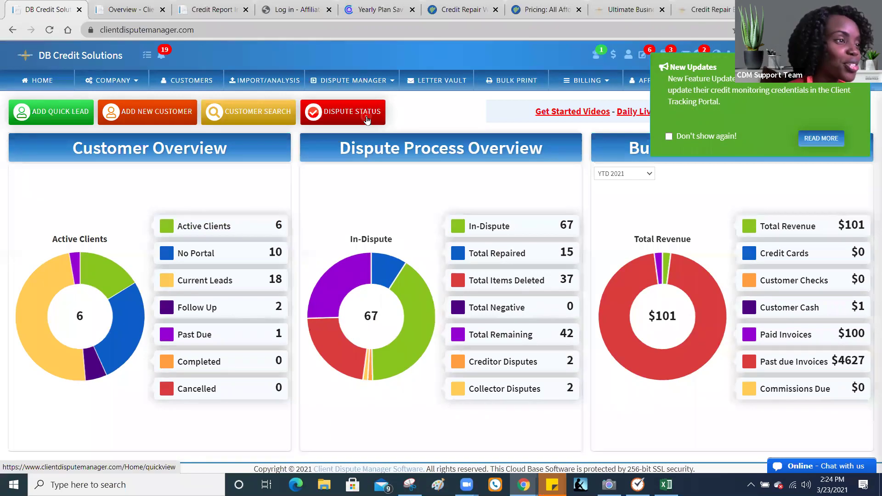
# Reopen the Dispute Manager, look at the client list without switching clients, and open the Credit Bureaus section.
pyautogui.click(353, 83)
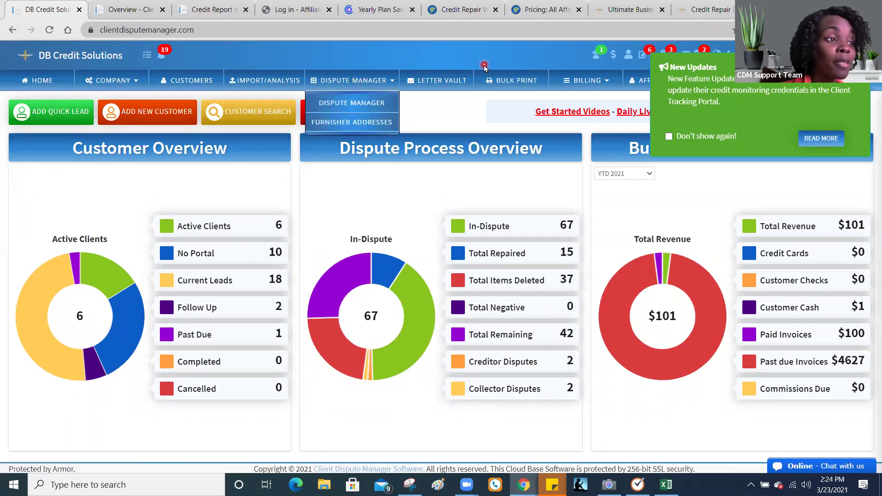
pyautogui.click(380, 104)
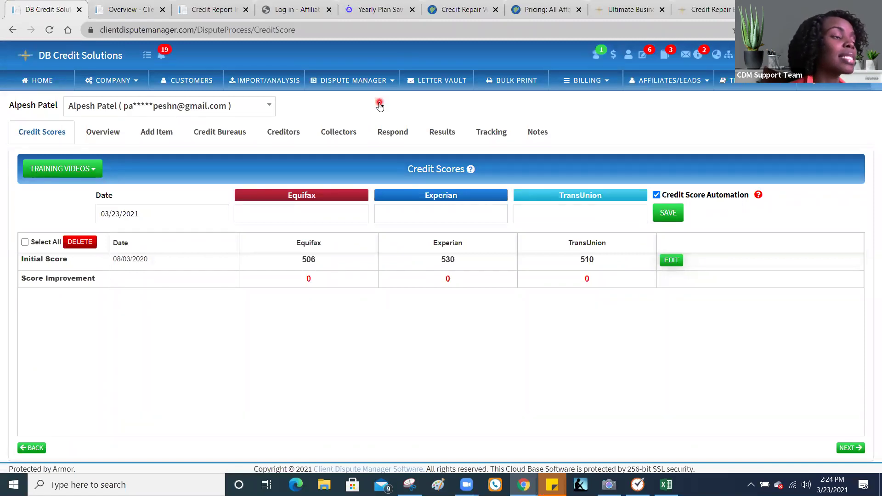
pyautogui.click(267, 105)
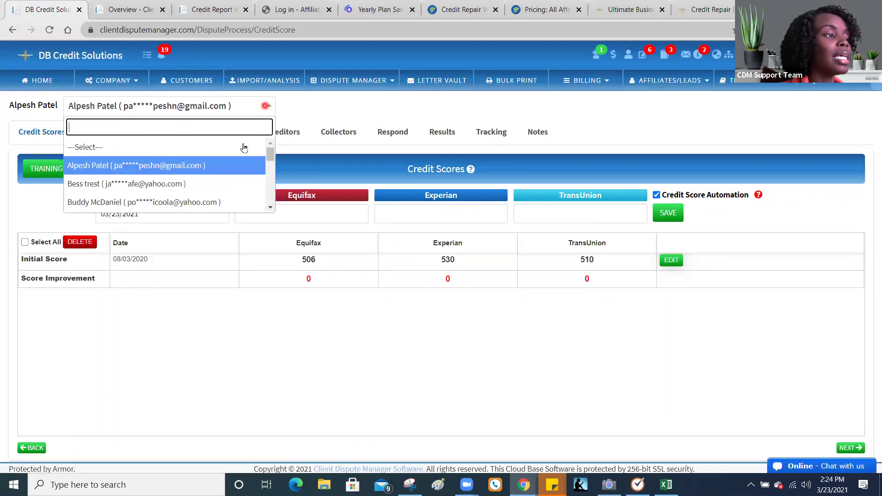
pyautogui.click(293, 110)
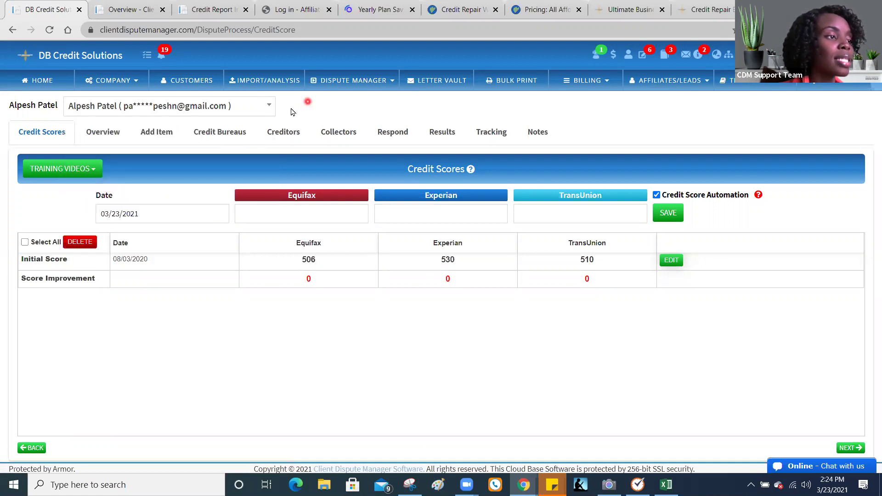
pyautogui.click(230, 134)
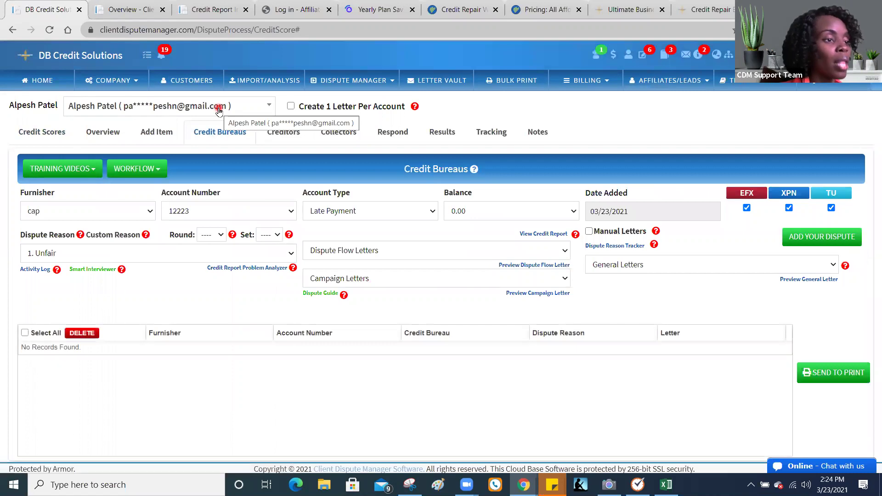
pyautogui.click(164, 109)
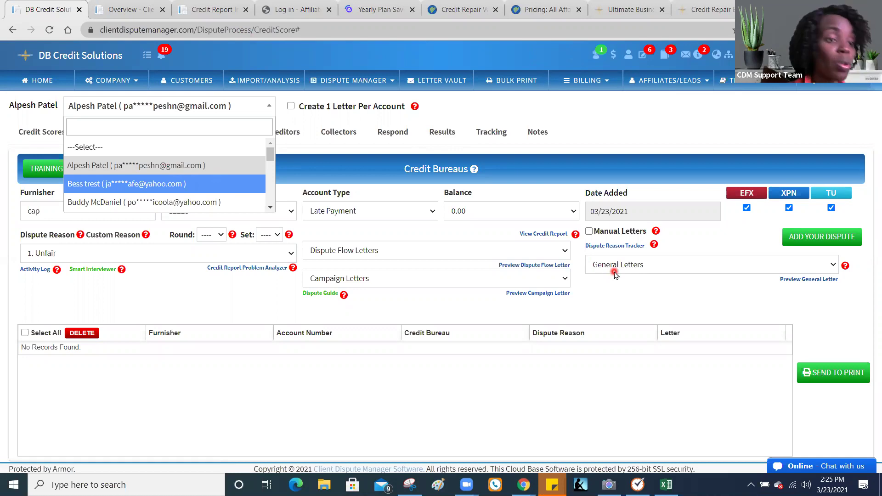
pyautogui.click(615, 274)
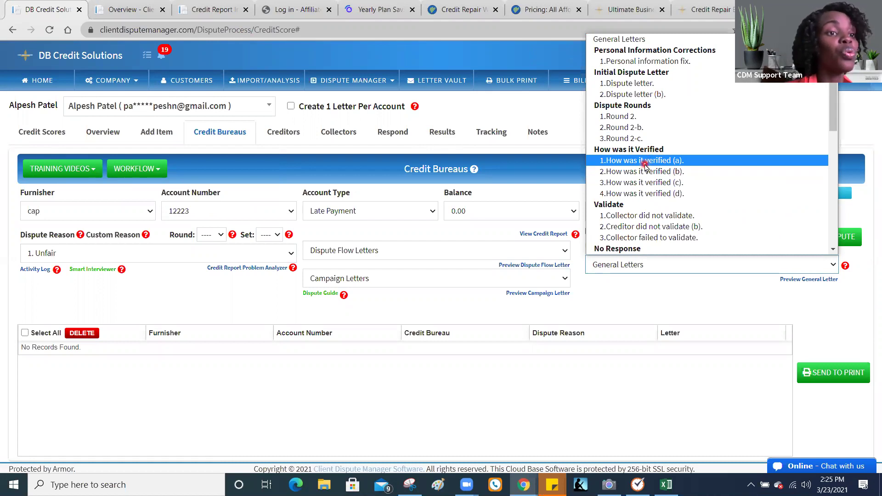
pyautogui.click(793, 281)
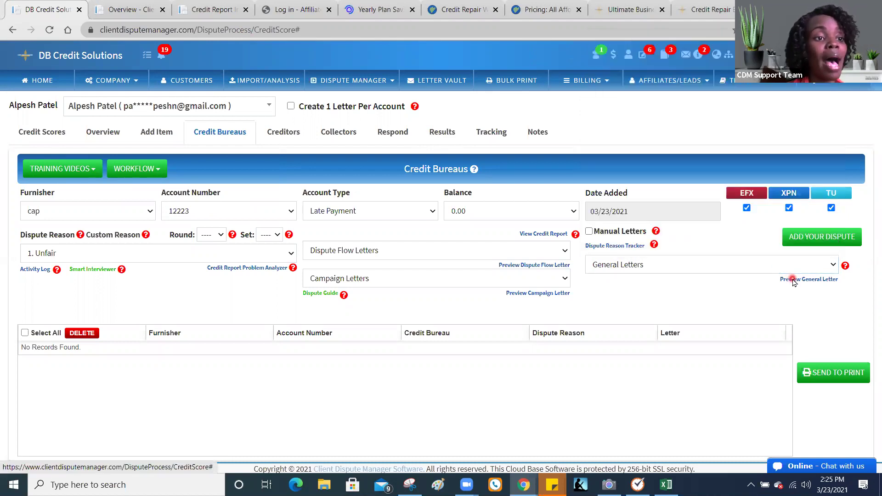
pyautogui.click(313, 158)
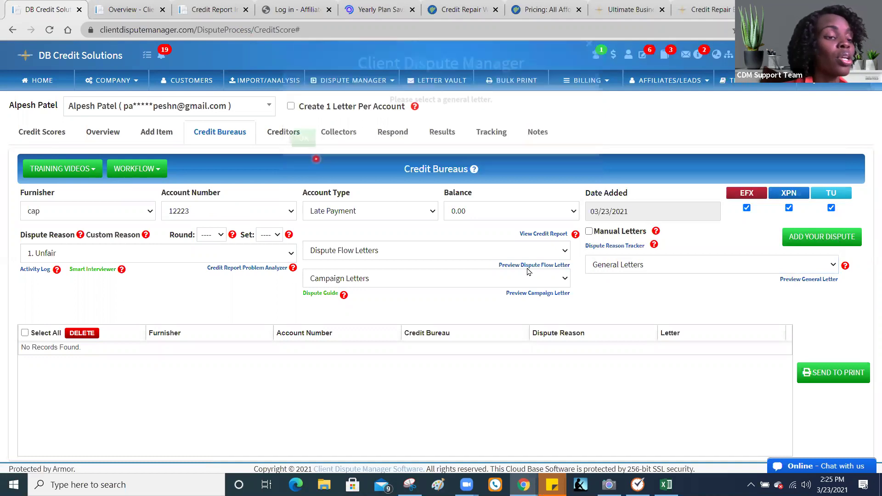
# Choose the general letter "How was it verified (a)" for the credit bureau dispute.
pyautogui.click(620, 266)
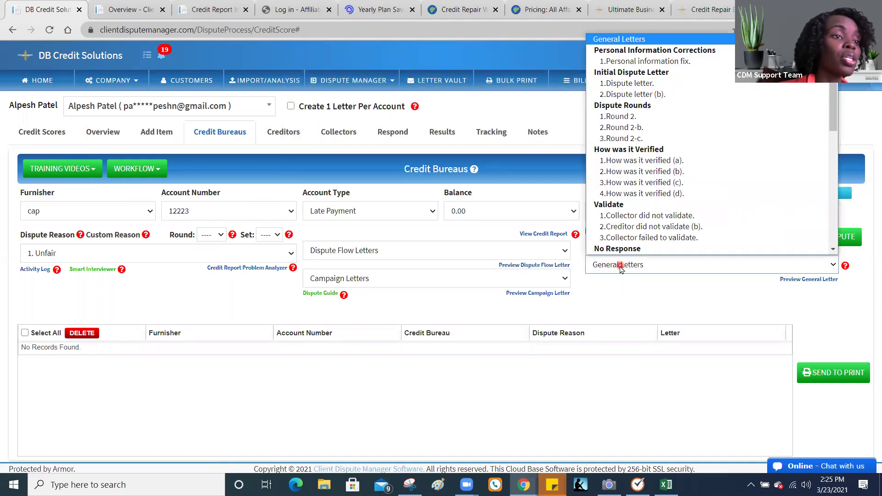
pyautogui.click(641, 161)
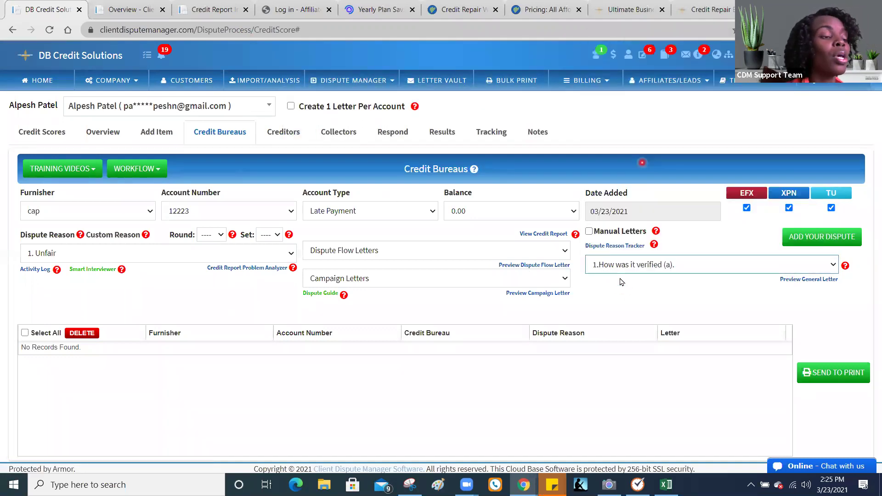
pyautogui.click(622, 288)
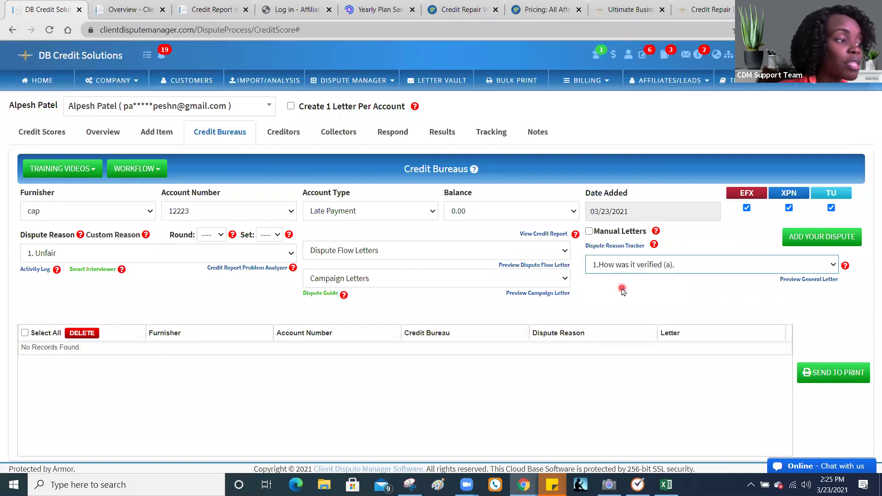
pyautogui.click(239, 254)
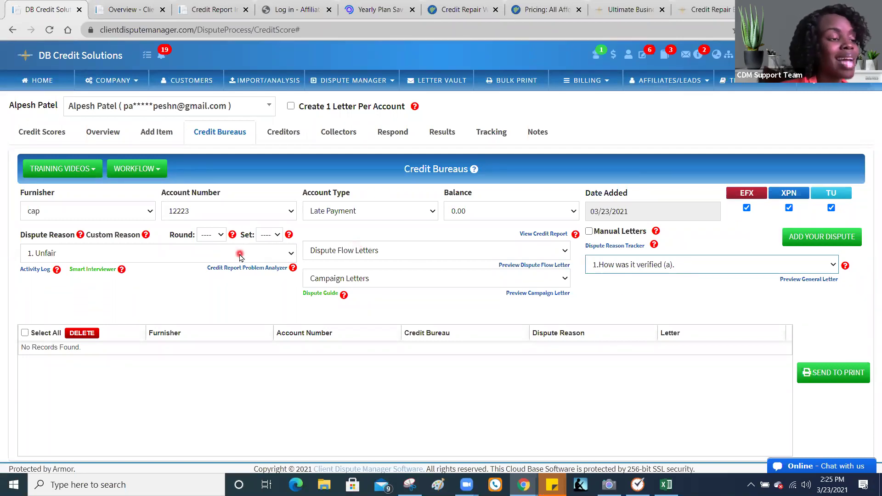
pyautogui.click(529, 276)
pyautogui.click(634, 300)
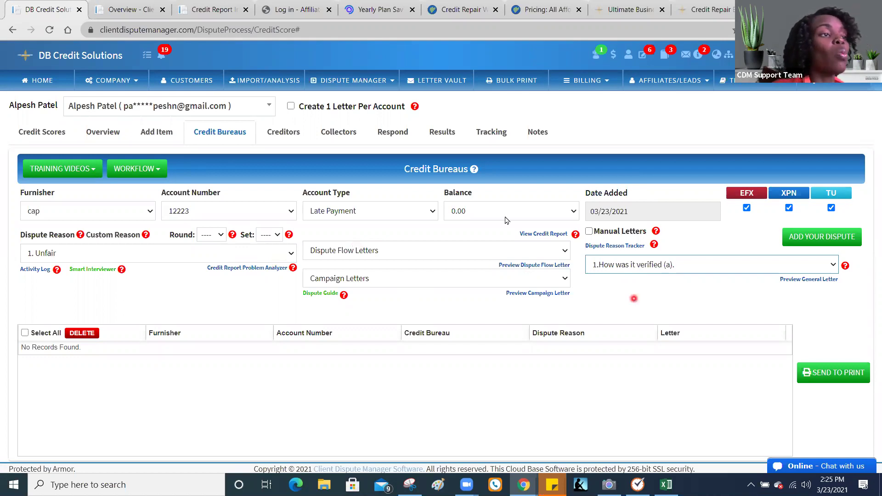
pyautogui.click(367, 45)
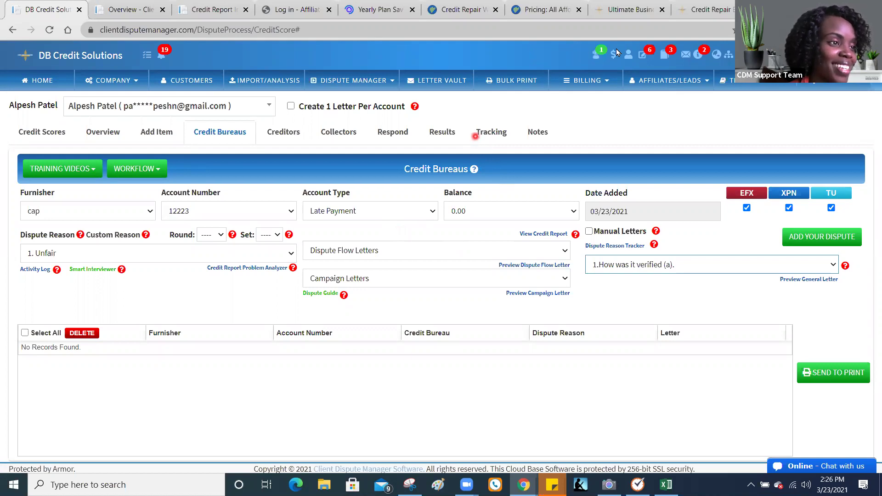
pyautogui.click(476, 136)
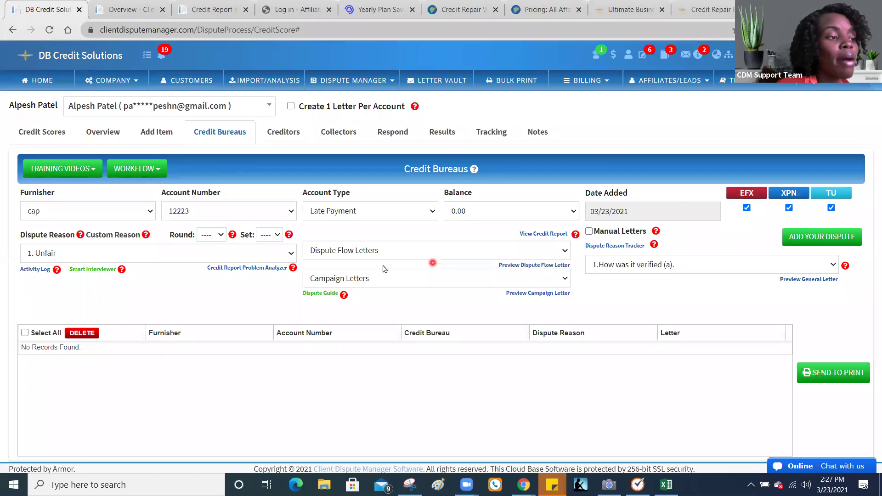
pyautogui.click(35, 269)
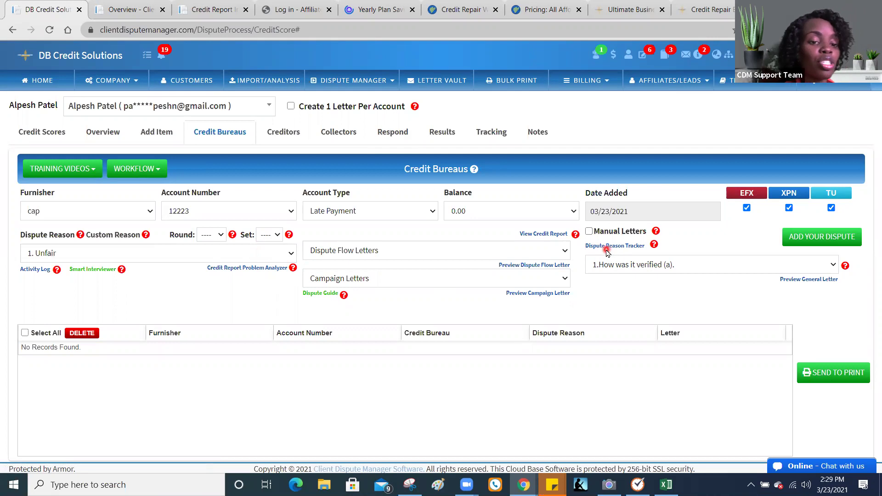
pyautogui.click(323, 296)
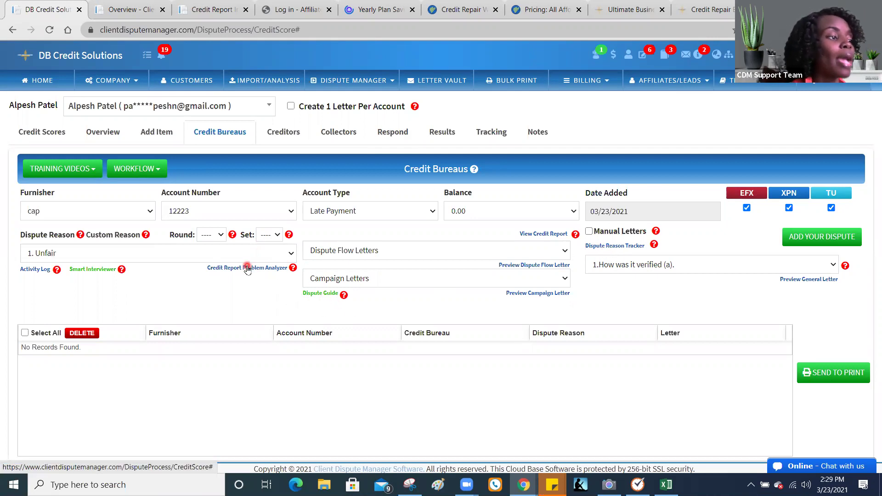
pyautogui.click(84, 274)
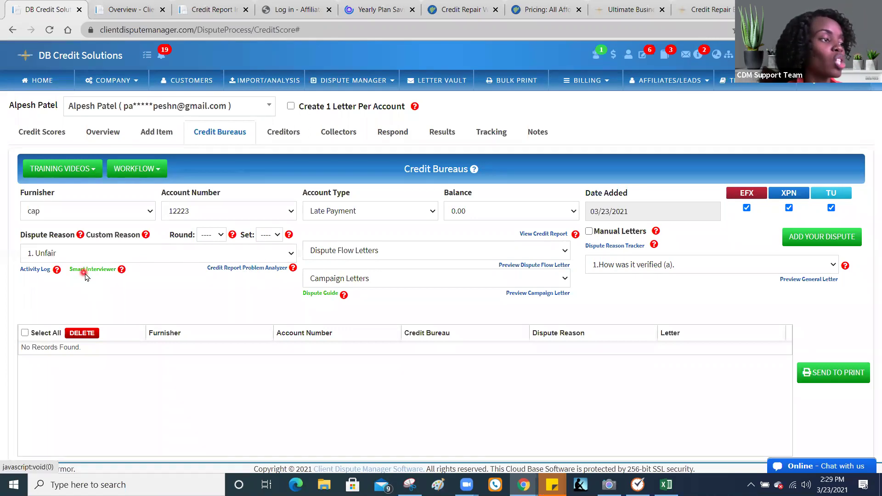
pyautogui.click(30, 275)
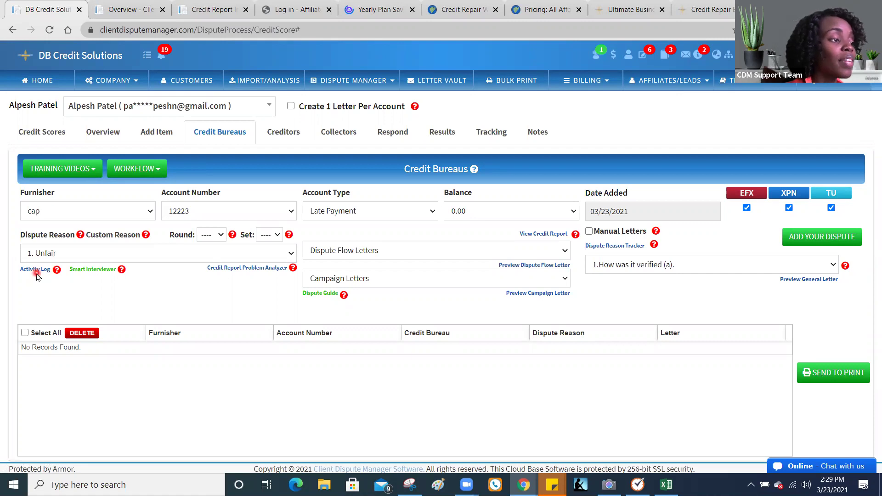
# Look through the Credit Bureaus workflow guides, including "Creating your disputes" and "Dispute multiple accounts in one letter".
pyautogui.click(161, 172)
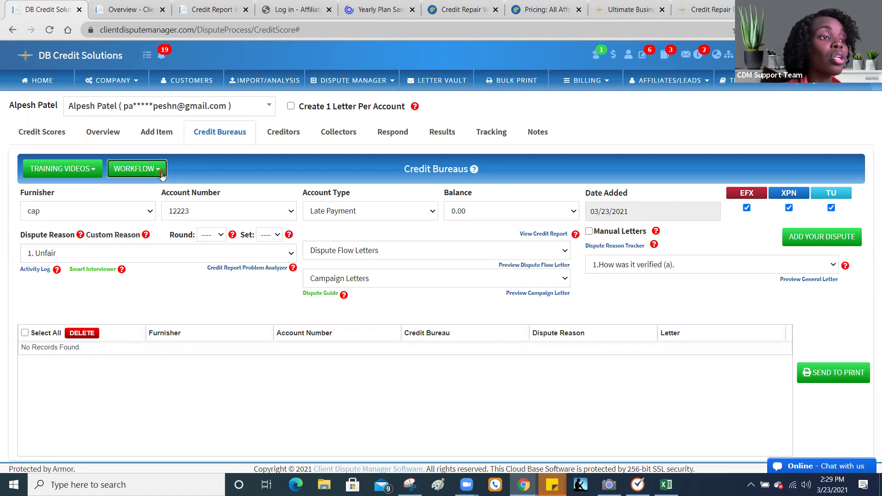
pyautogui.click(169, 189)
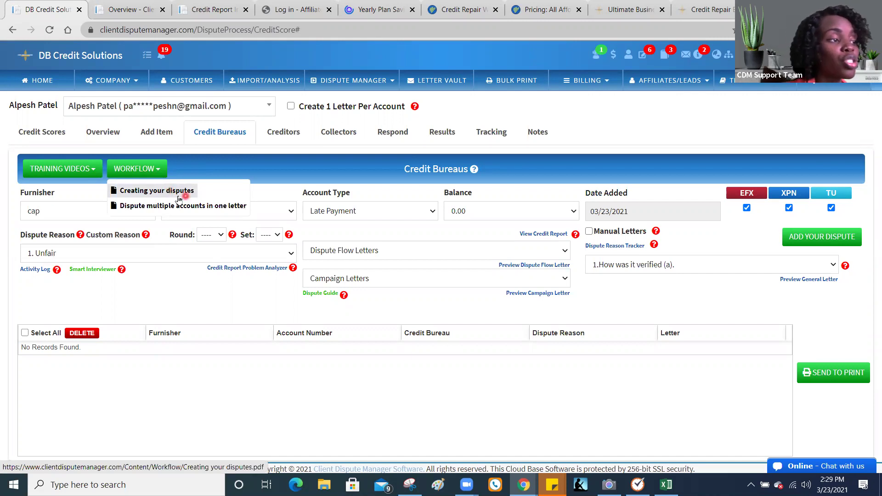
pyautogui.click(174, 206)
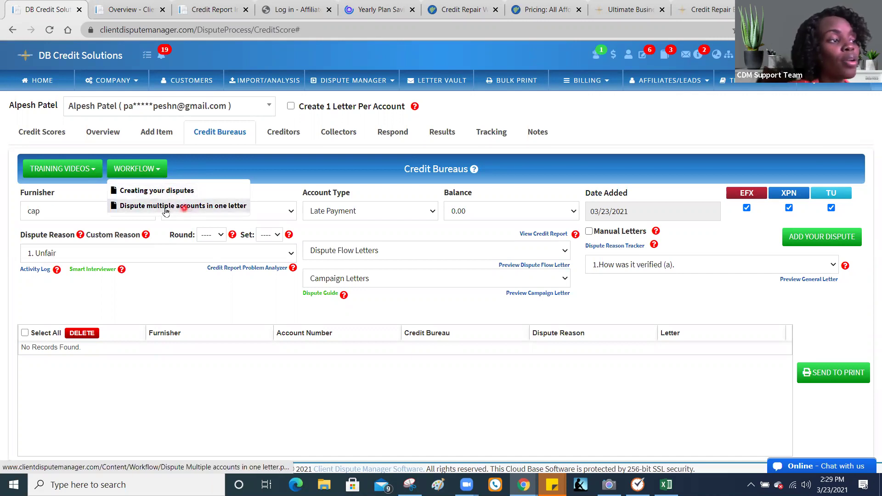